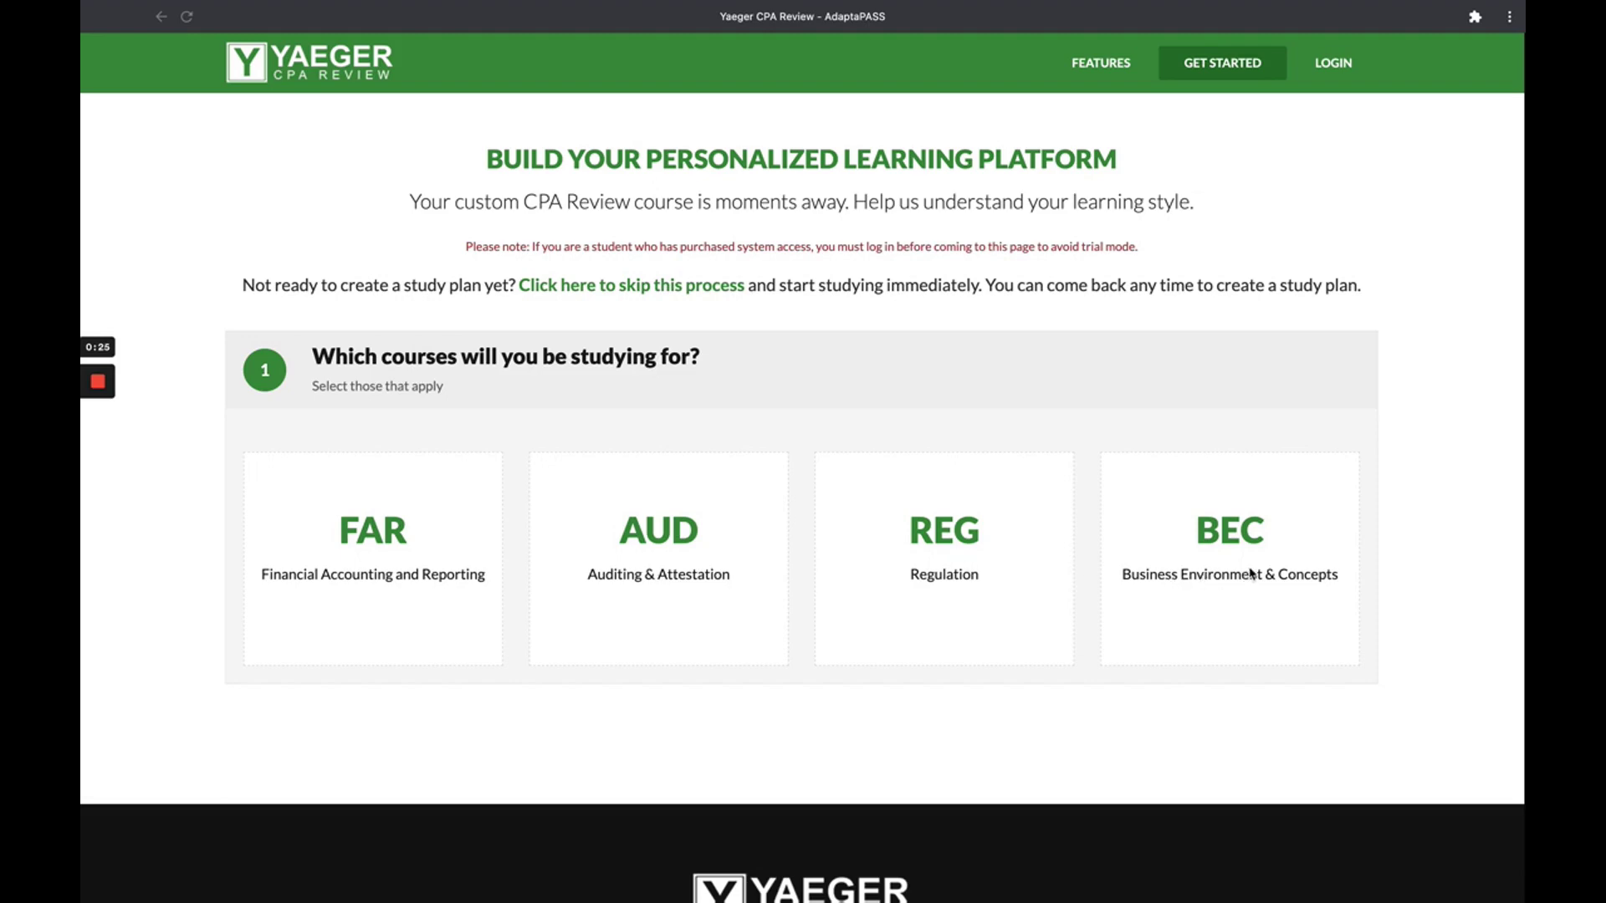
- Choose the FAR course and set the learning-style sliders toward confident study abilities, frequent testing and all the fine details
click(401, 617)
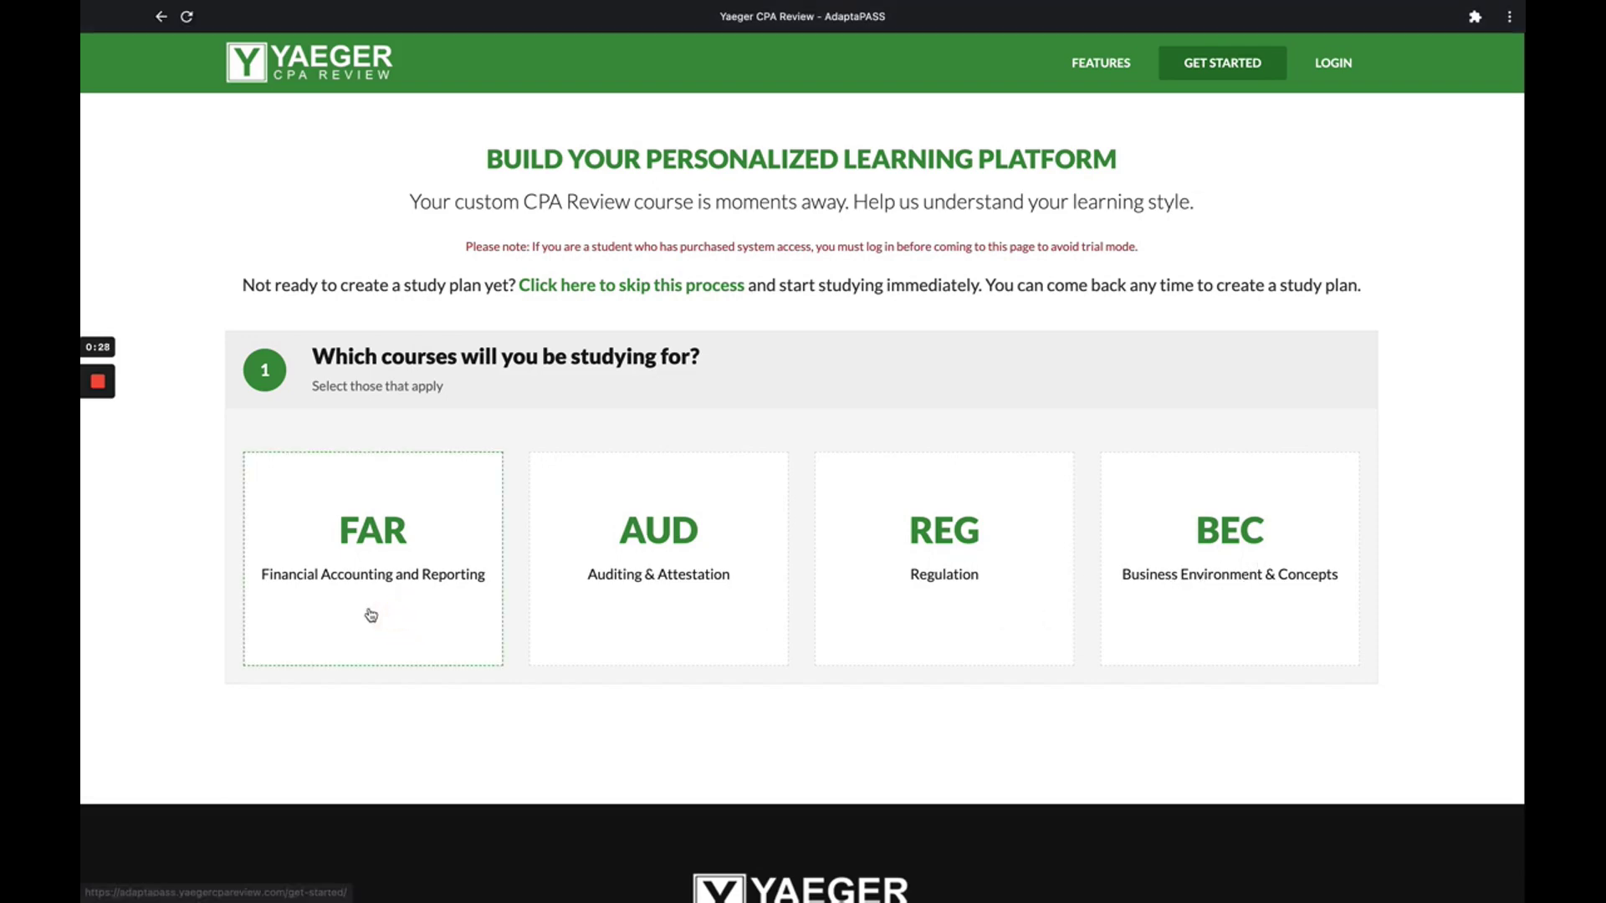
click(389, 547)
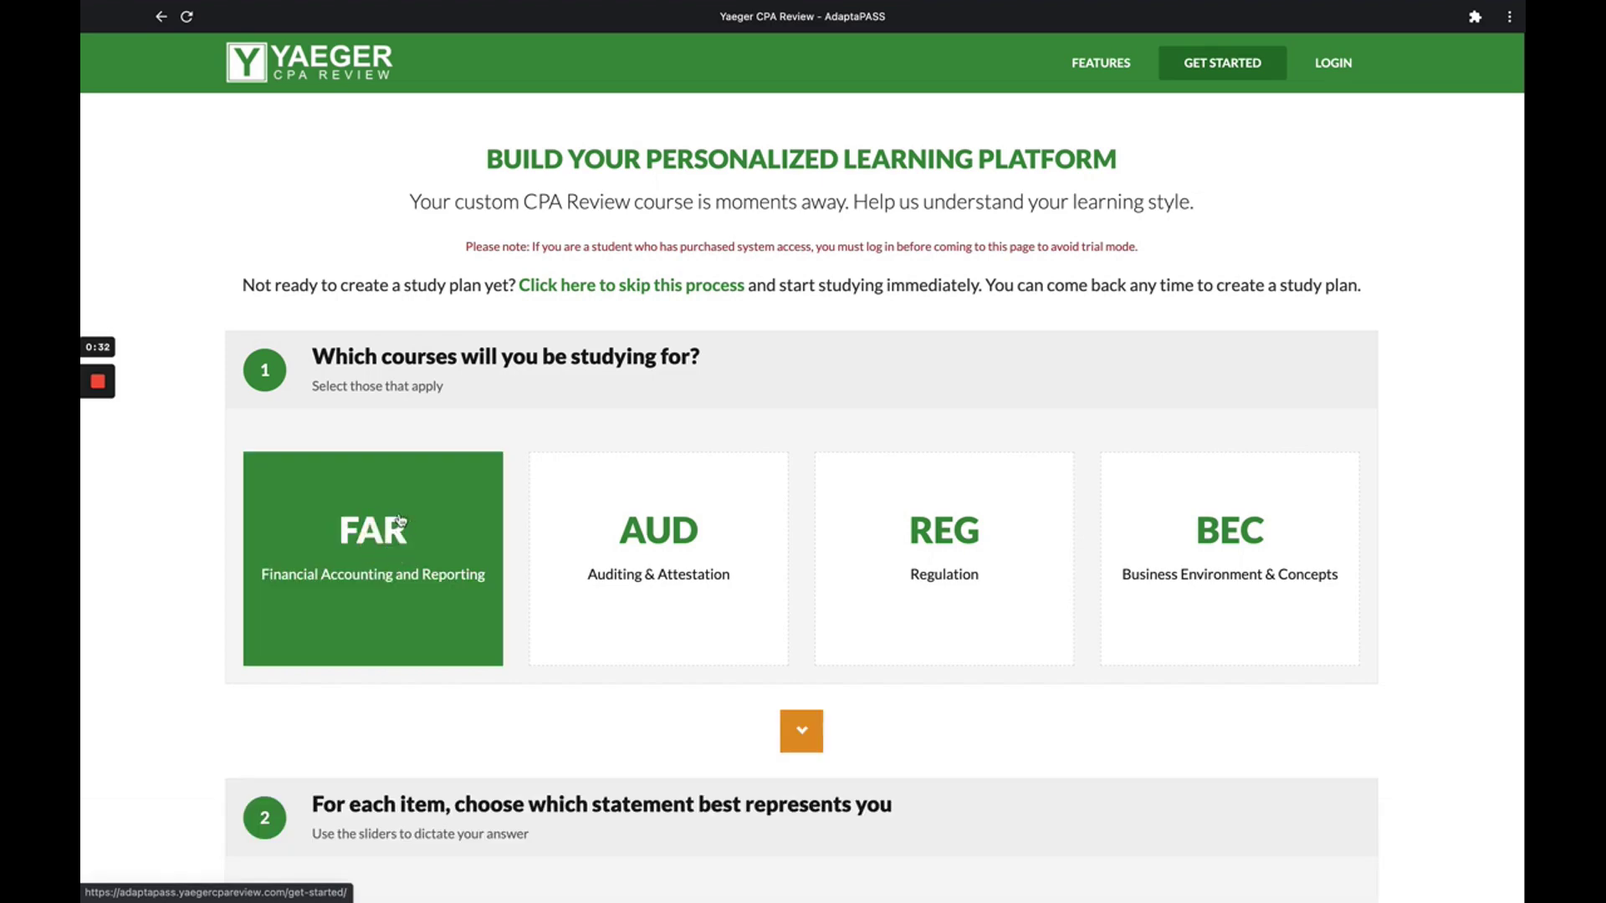
scroll(393, 468, down, 5)
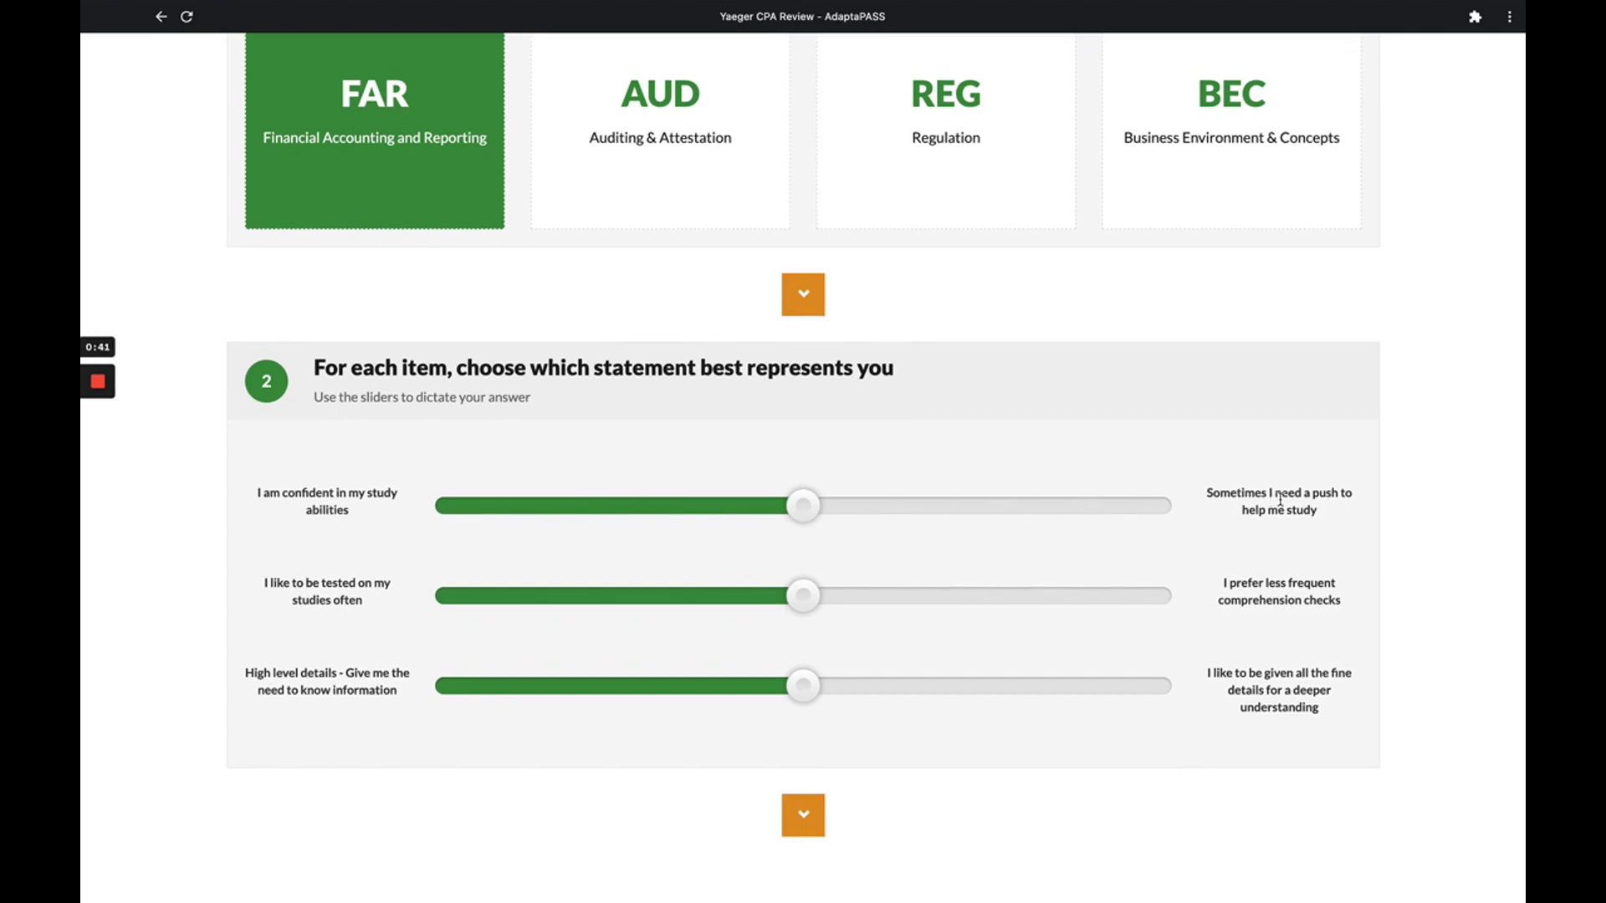
drag(807, 512, 592, 510)
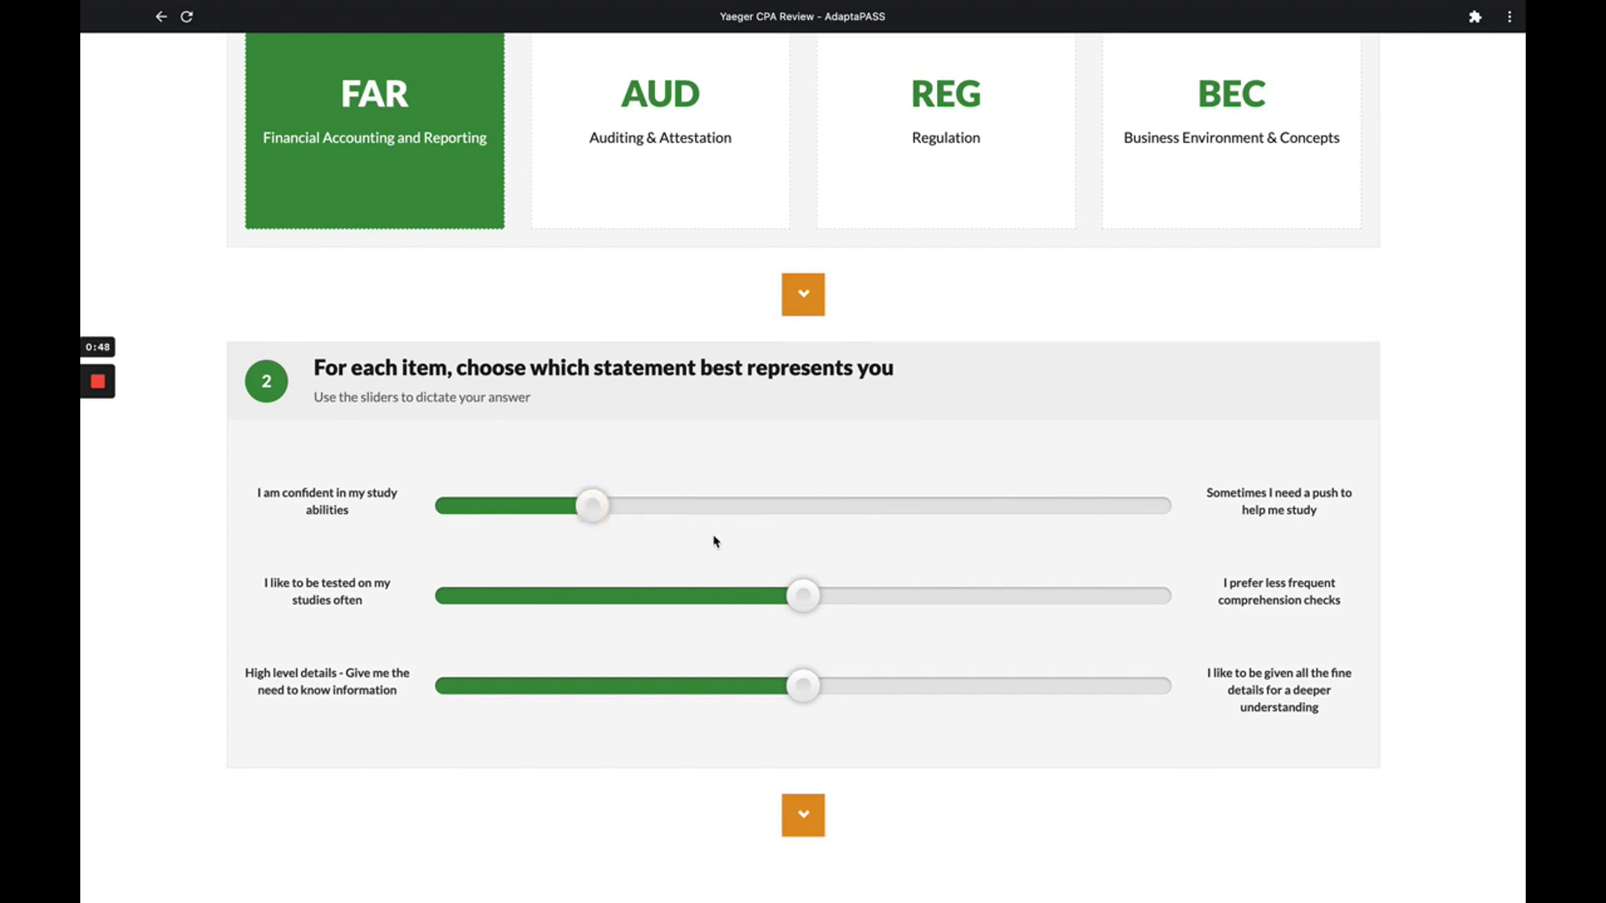
drag(804, 597, 596, 604)
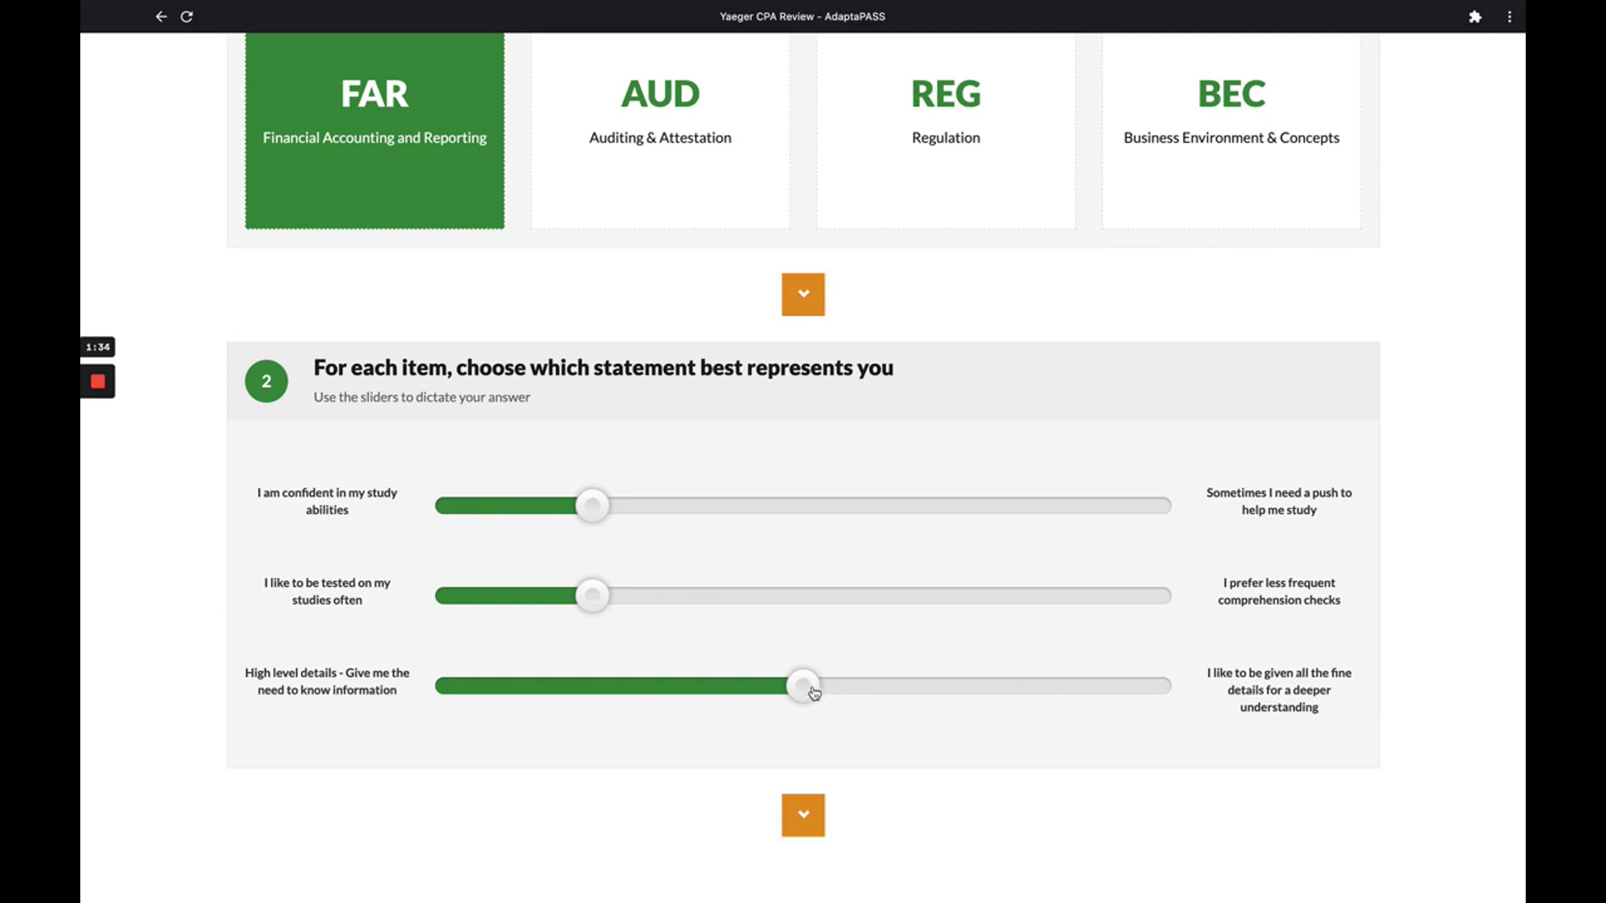
drag(808, 687, 1009, 763)
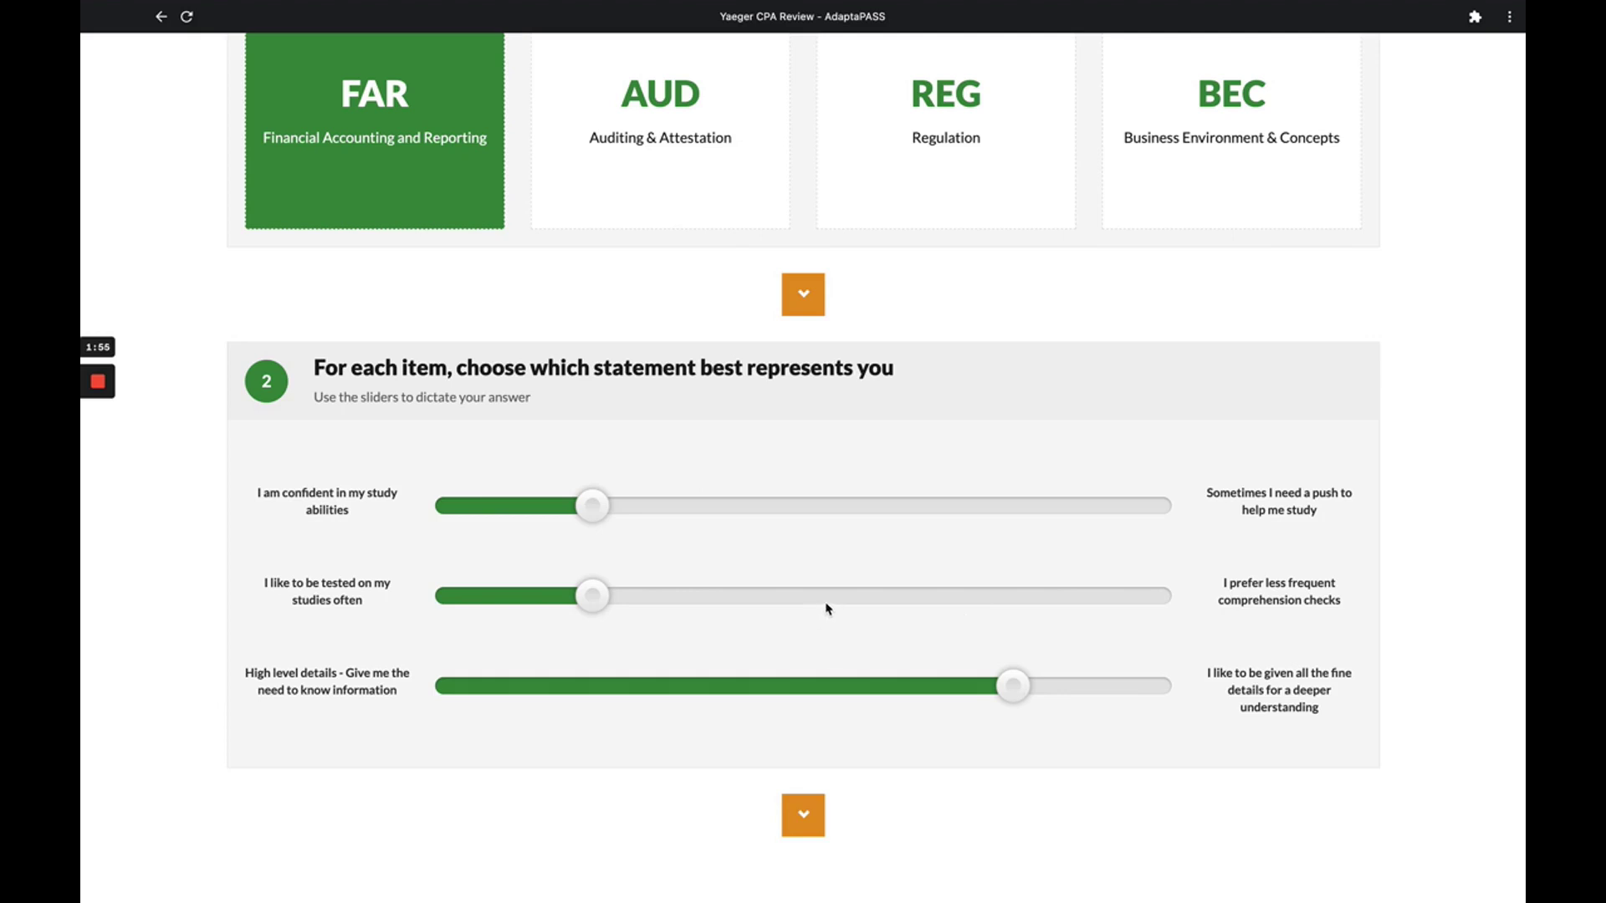
- Set the study start date to 05/03/2021 and prioritize the schedule by "I want to choose my desired end date"
scroll(839, 603, down, 1)
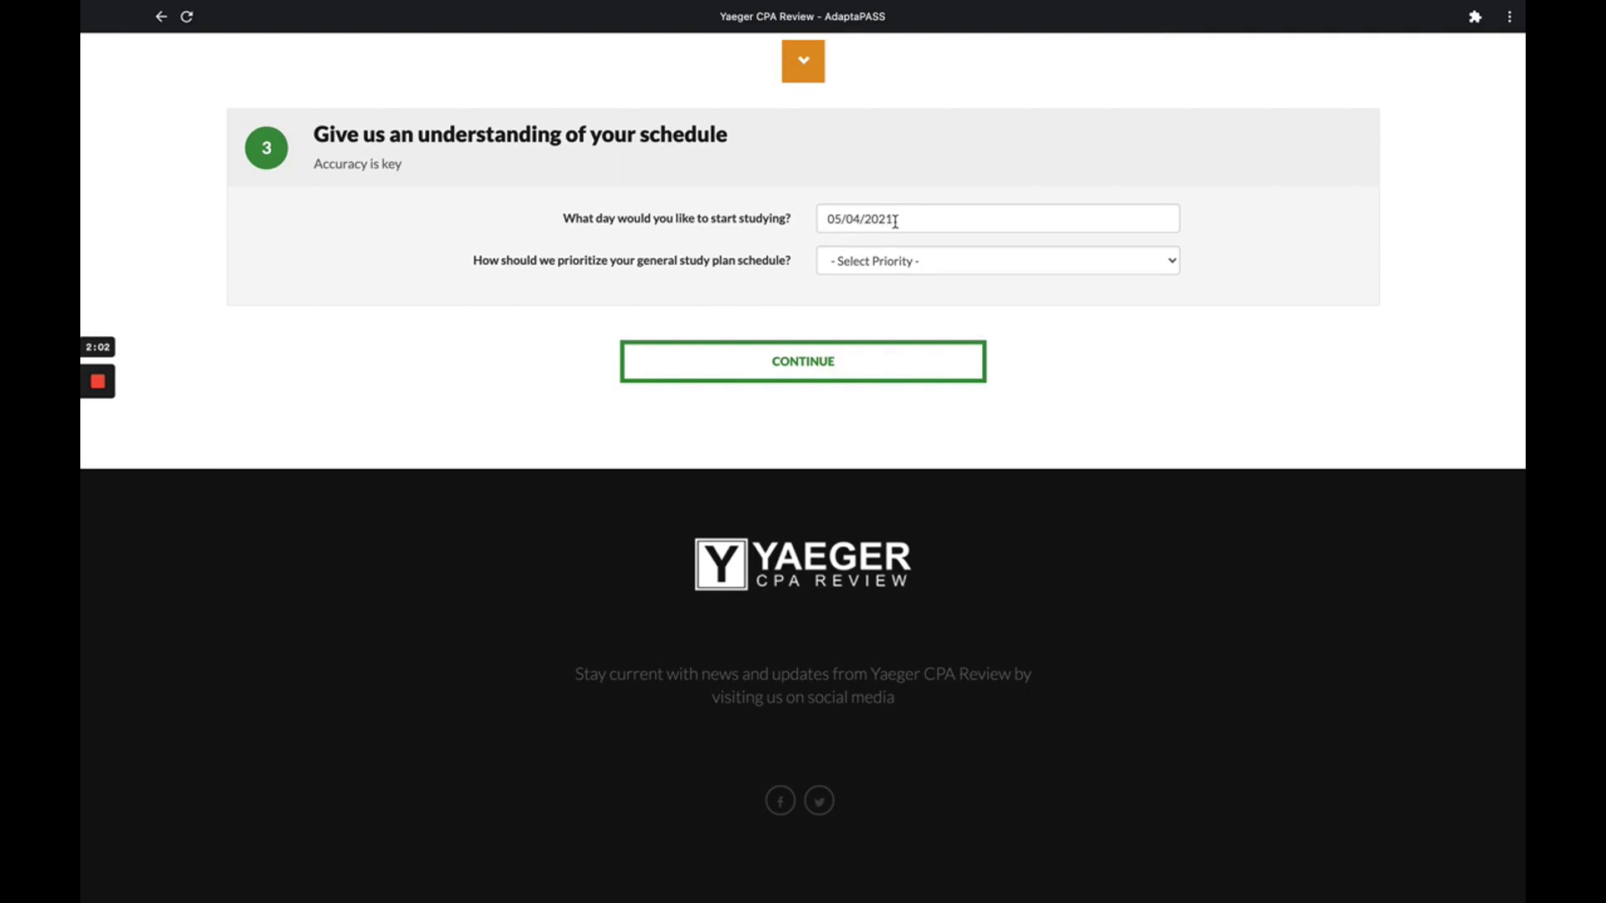
scroll(894, 221, up, 1)
click(906, 250)
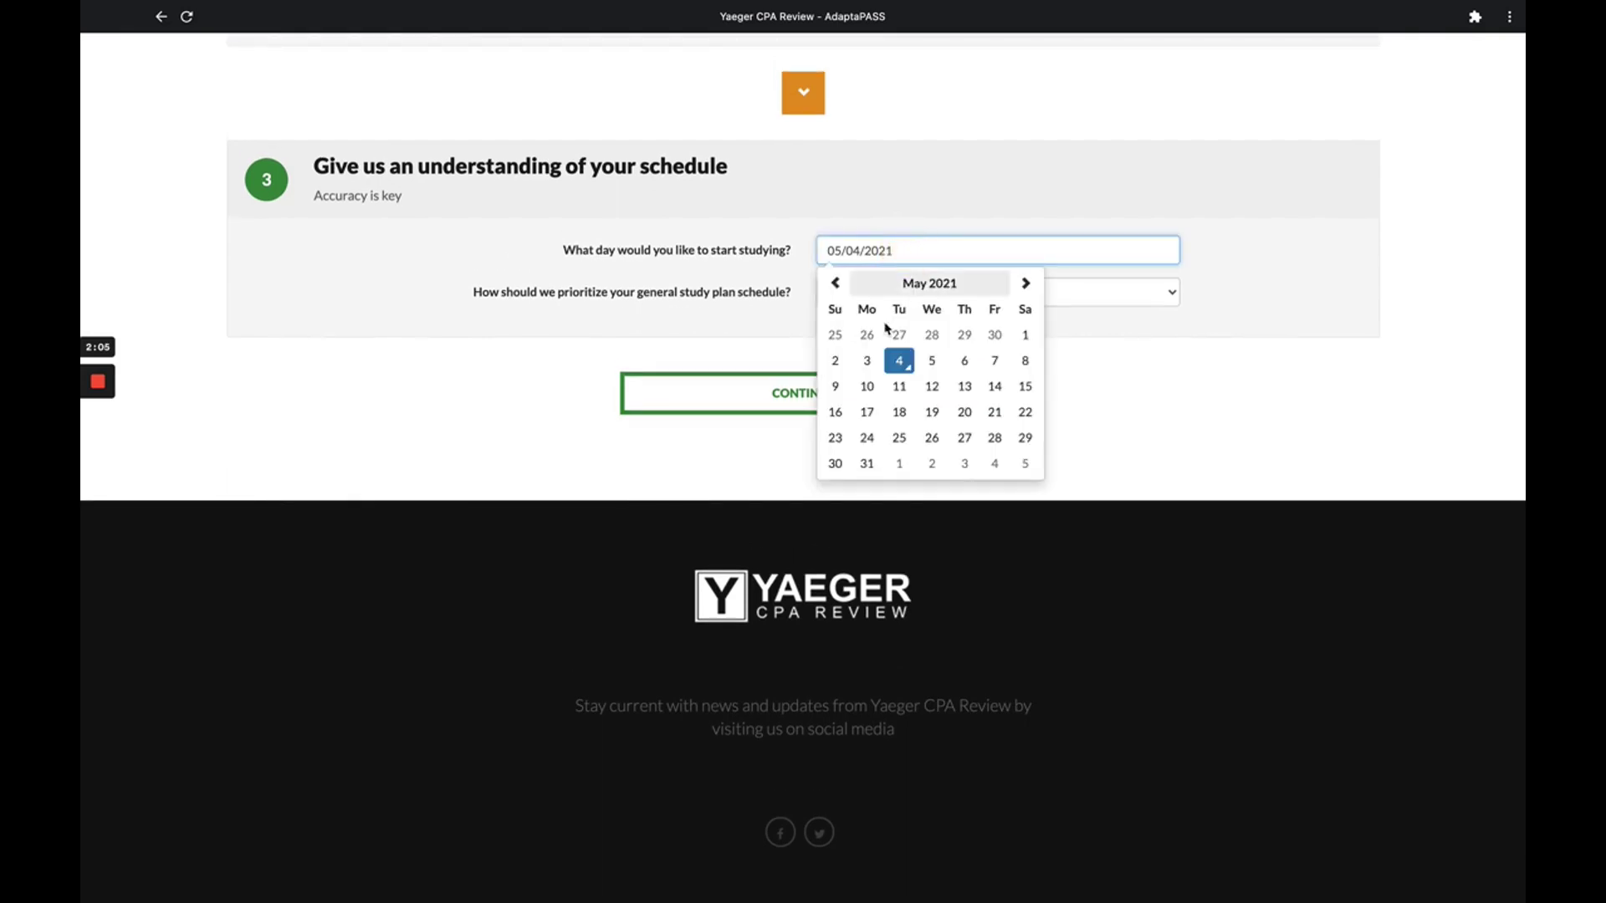
click(866, 365)
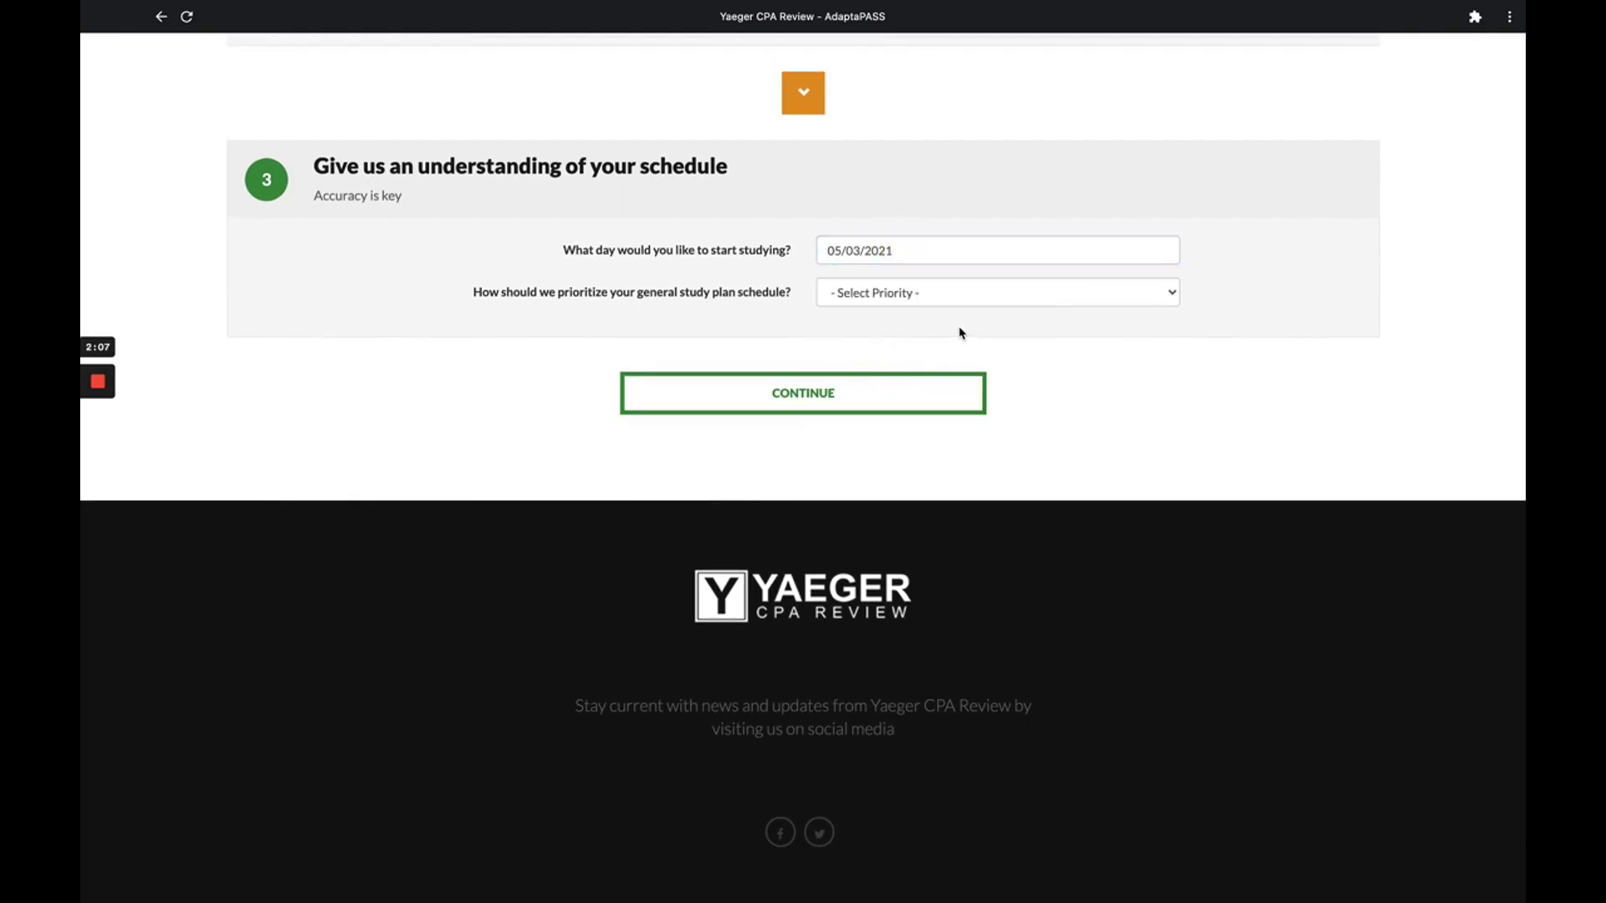
click(1079, 293)
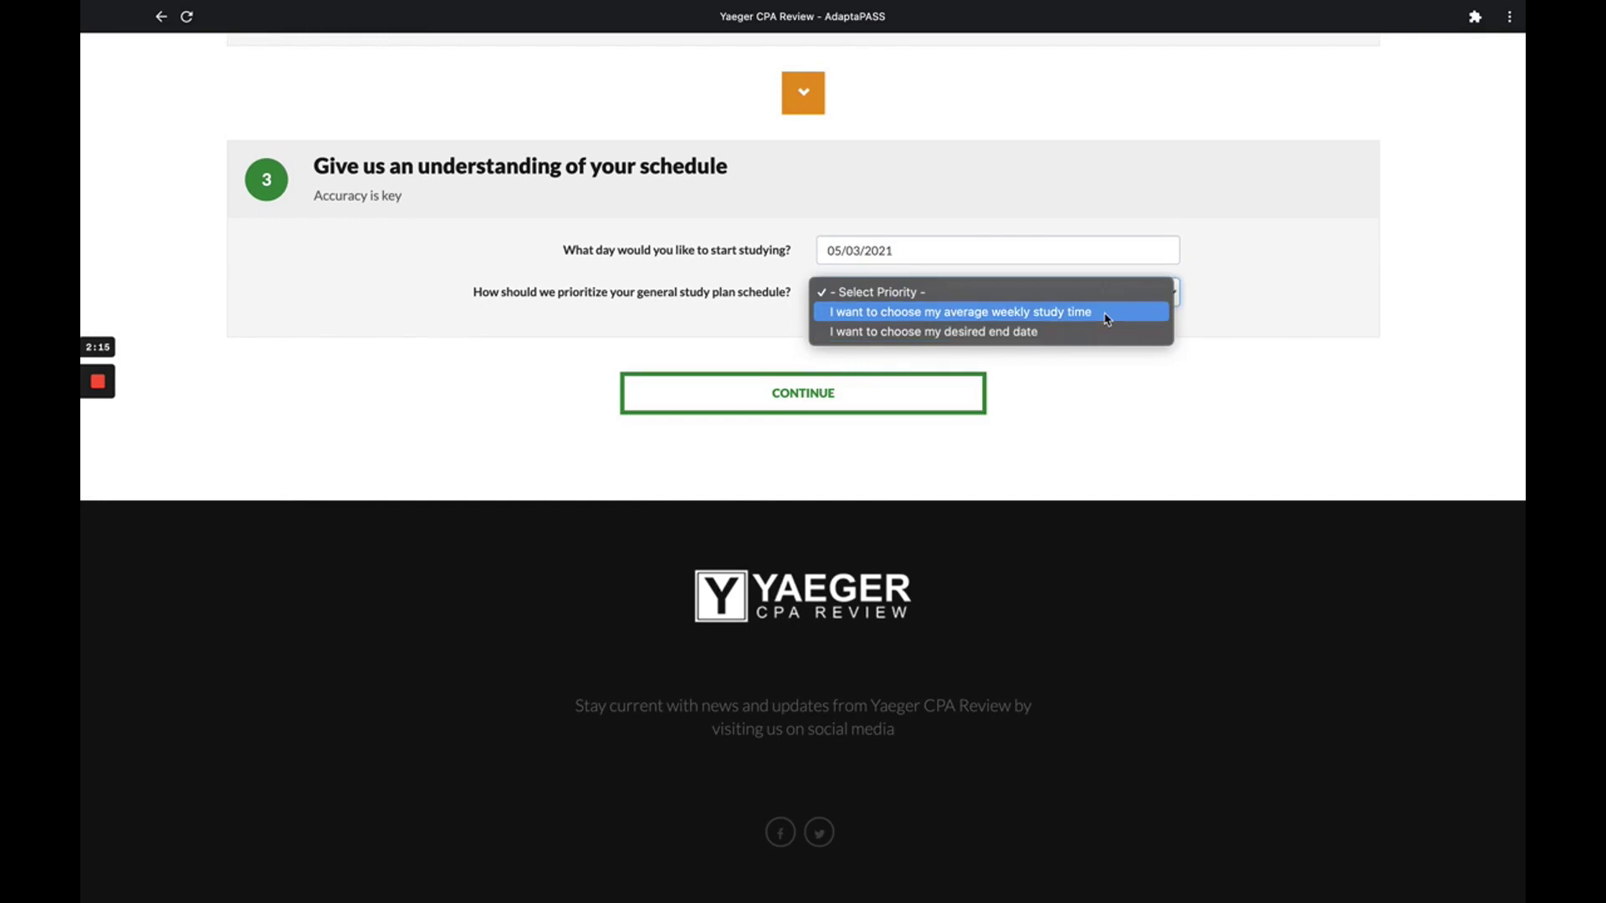
click(1056, 339)
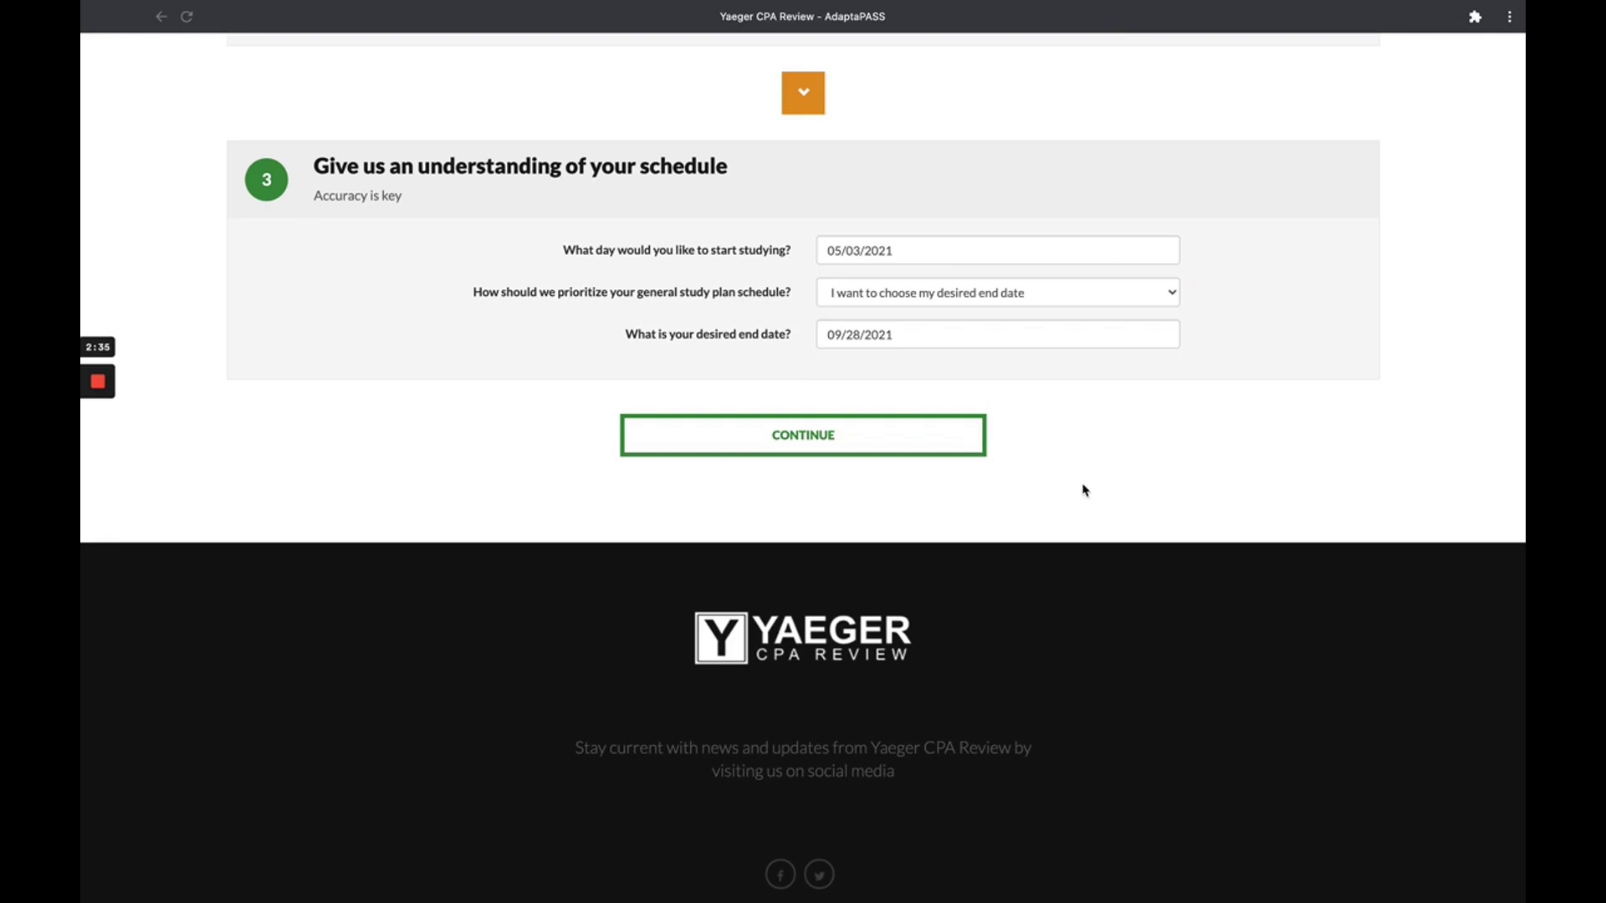
- Set the desired end date to 07/05/2021 and create the course from the reviewed choices
click(908, 333)
click(835, 367)
click(834, 368)
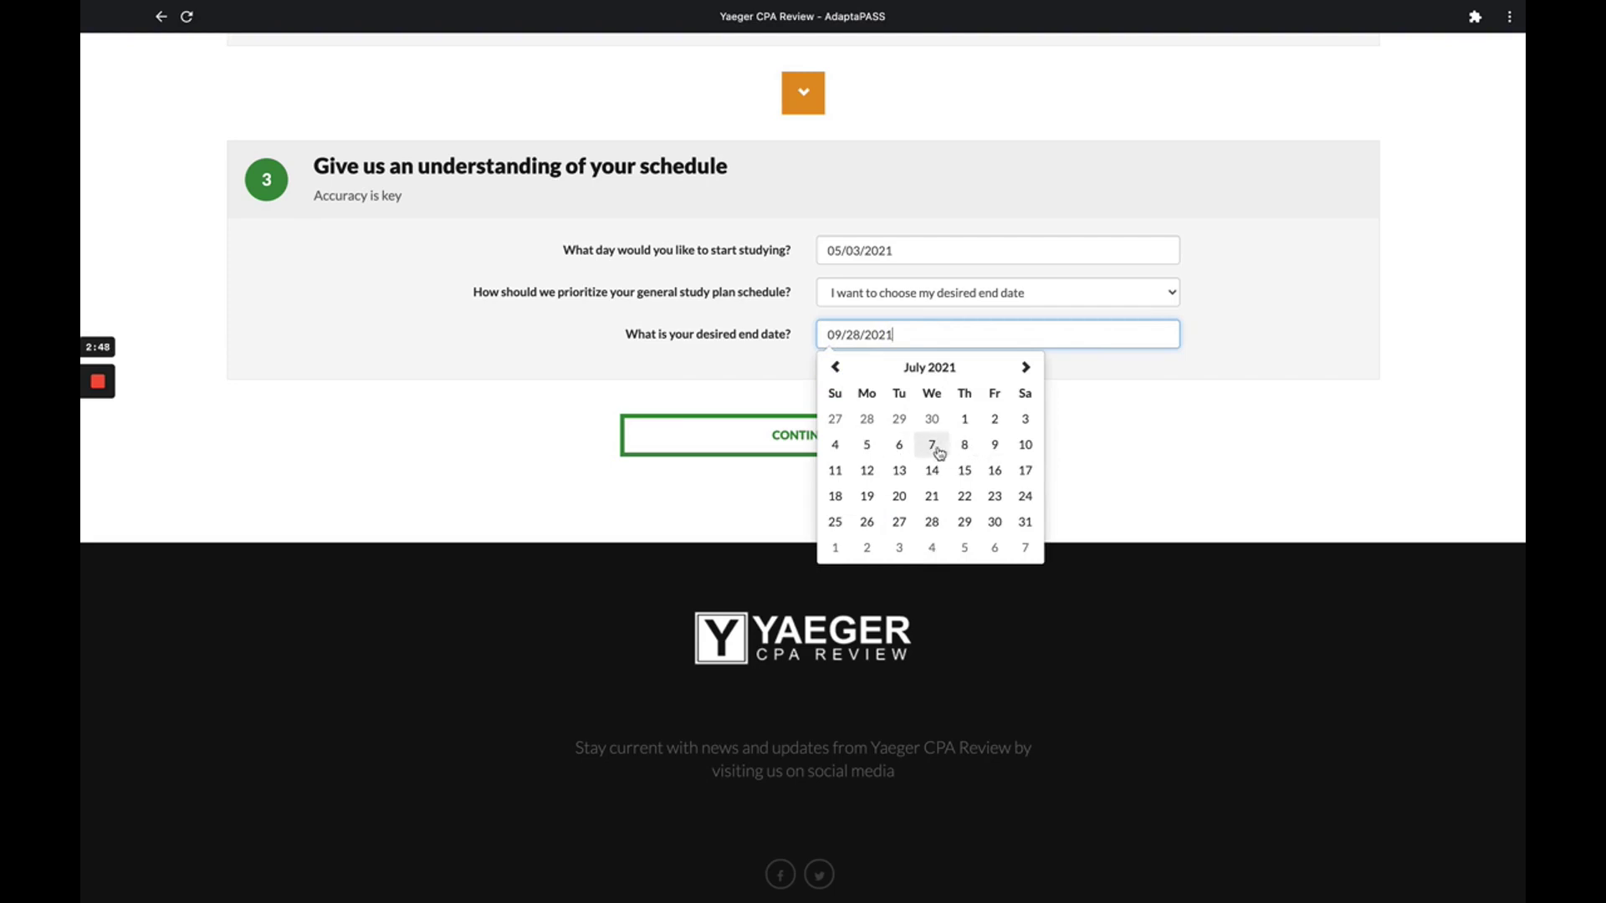
click(868, 445)
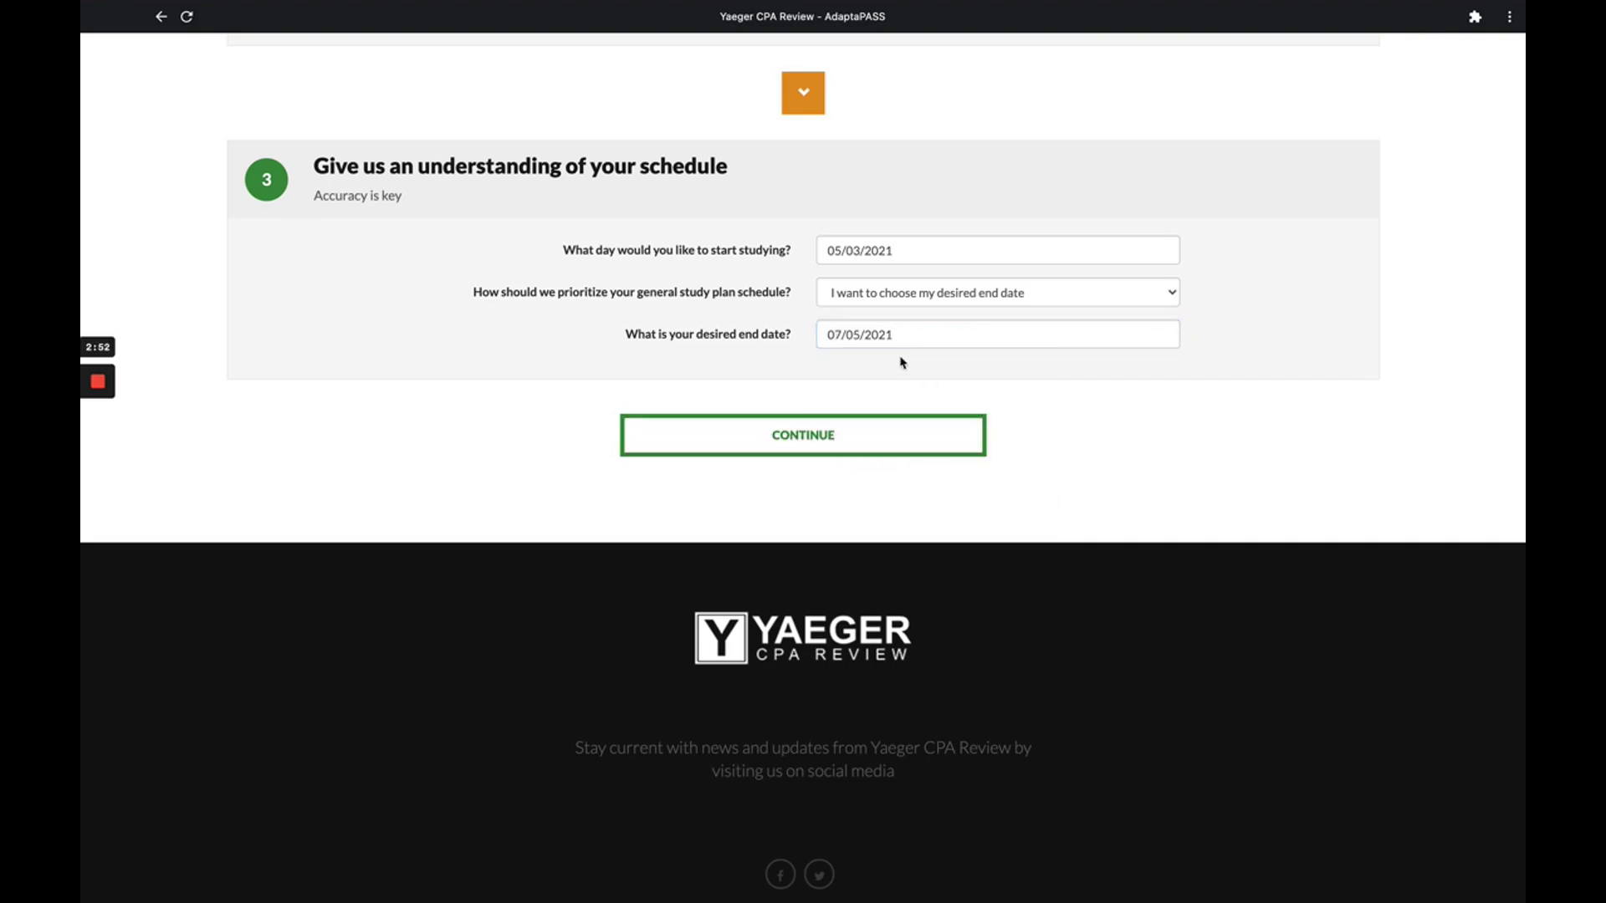
click(836, 441)
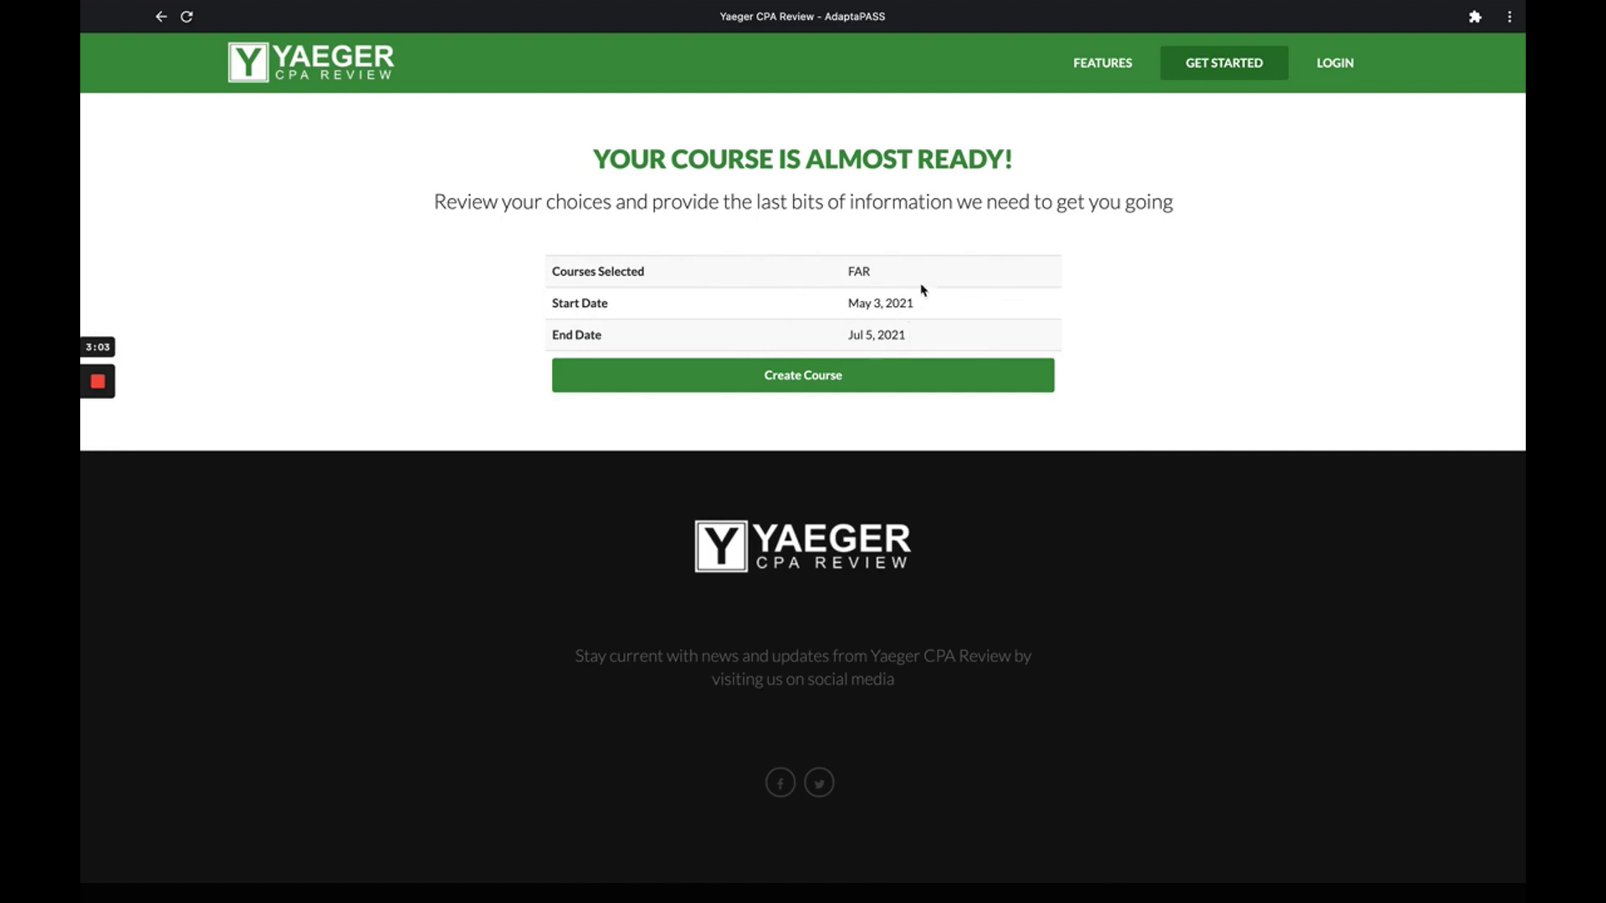
click(836, 375)
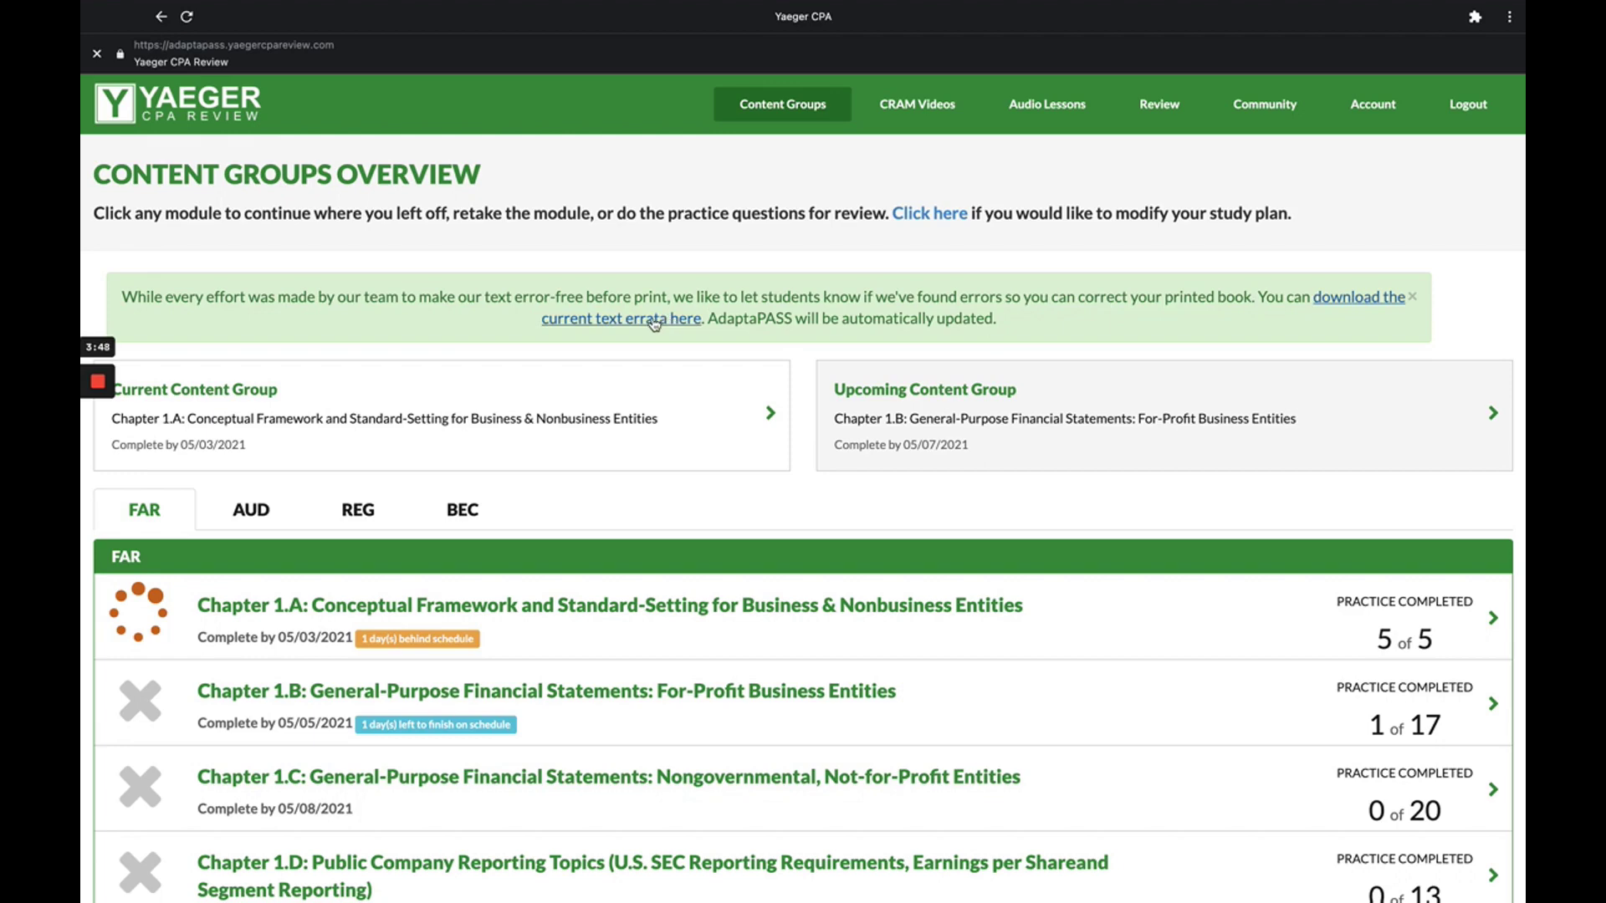
- Dismiss the text errata notice and look through the chapter list of the FAR study plan
click(1414, 298)
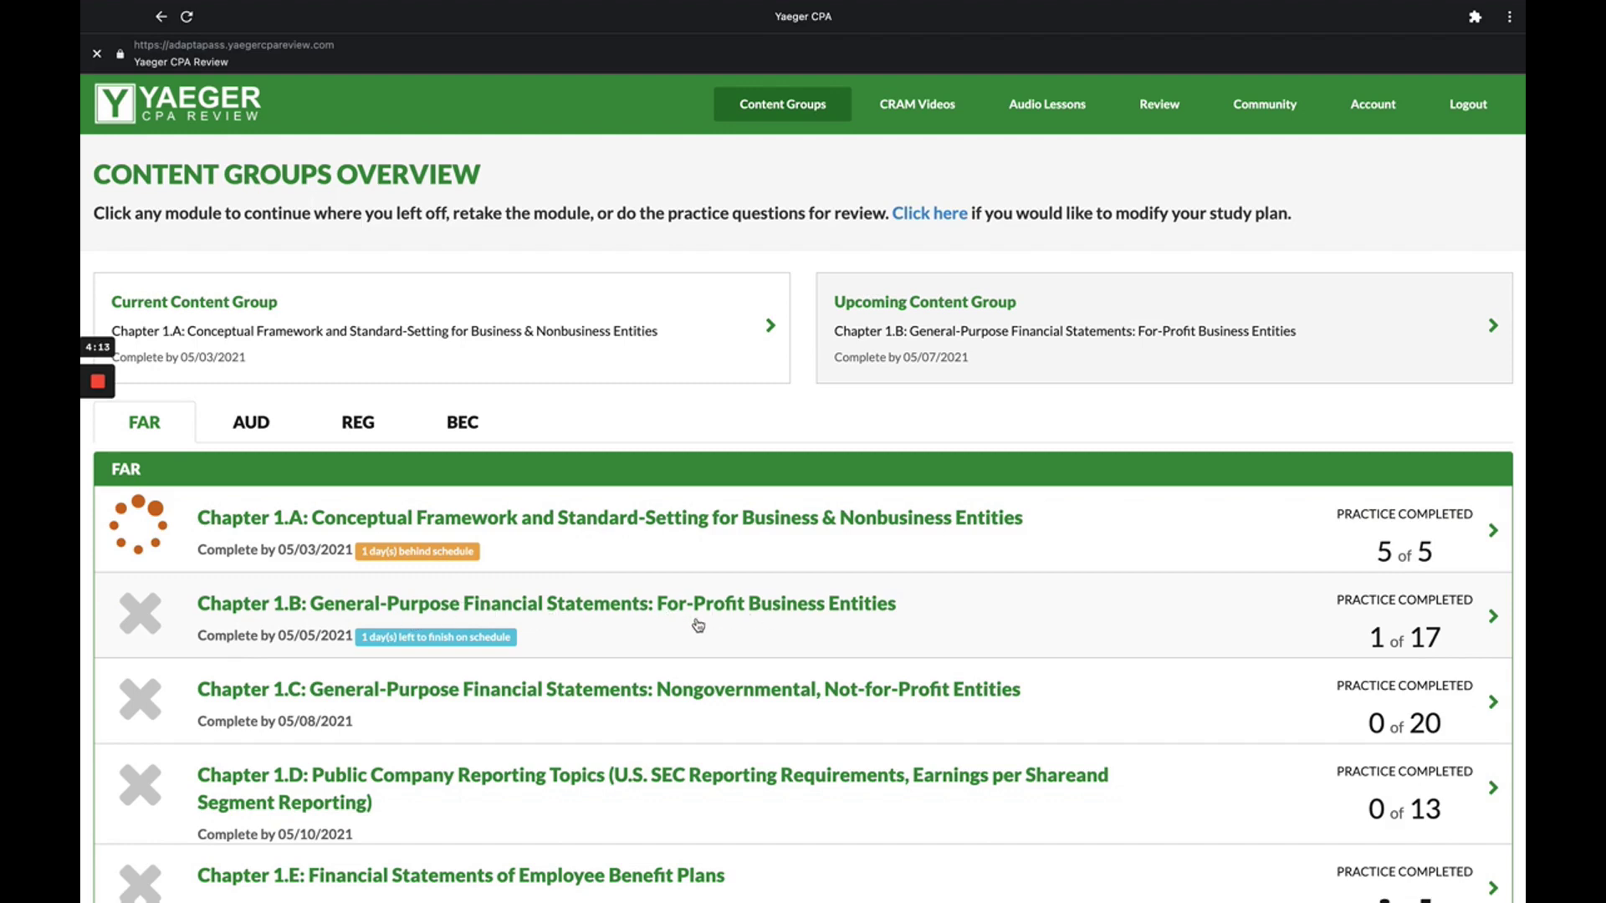
scroll(713, 548, down, 5)
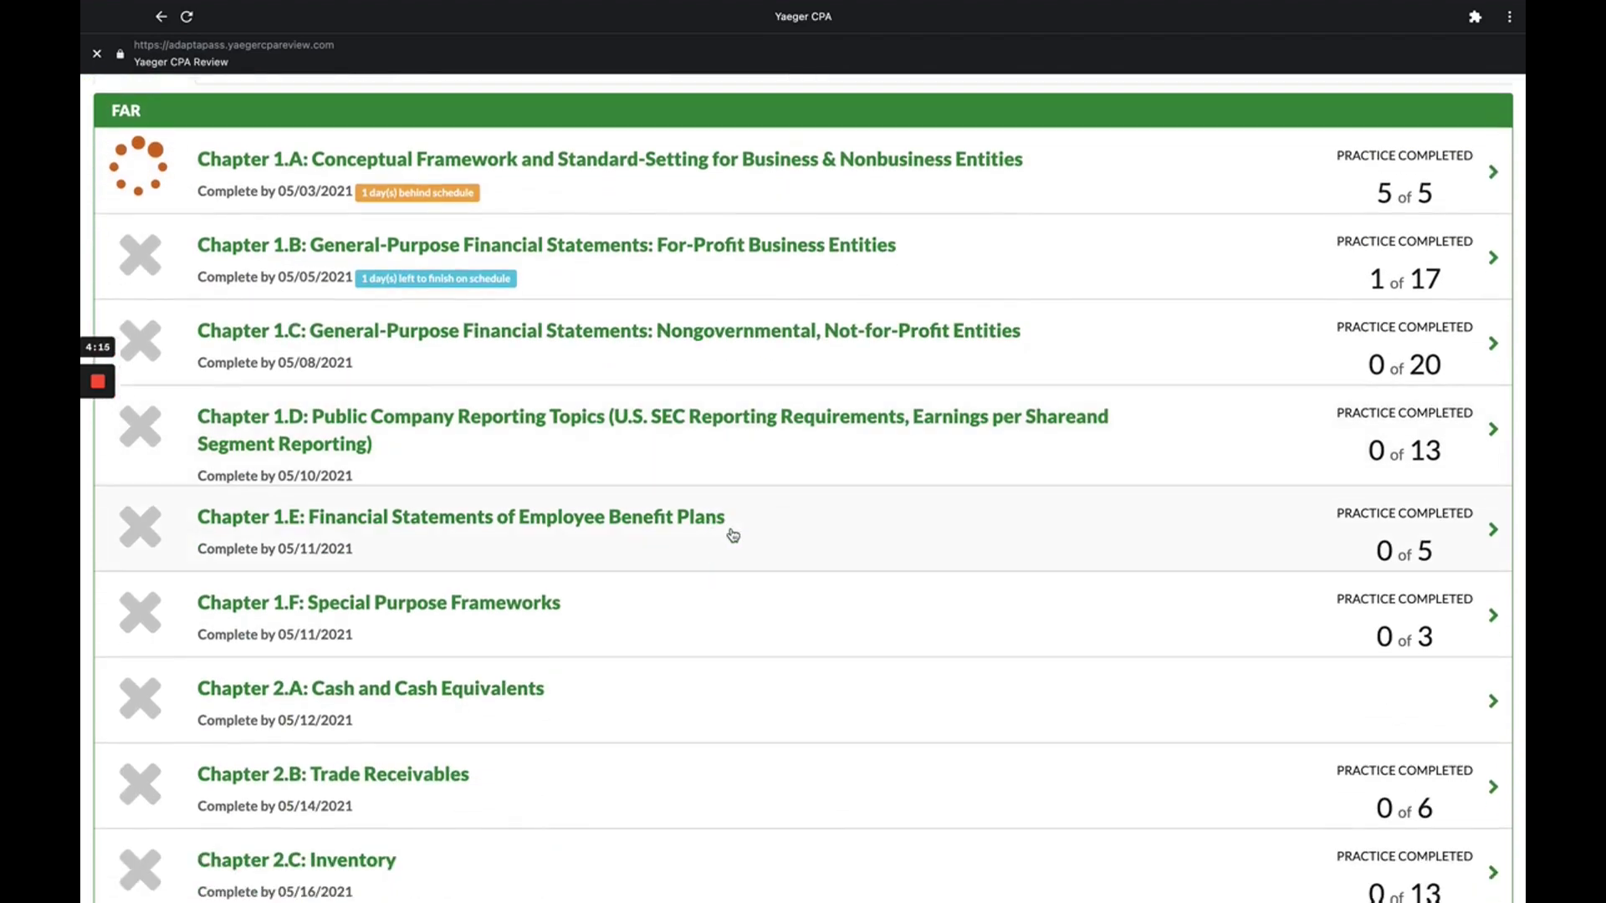
scroll(627, 388, down, 2)
scroll(630, 387, up, 5)
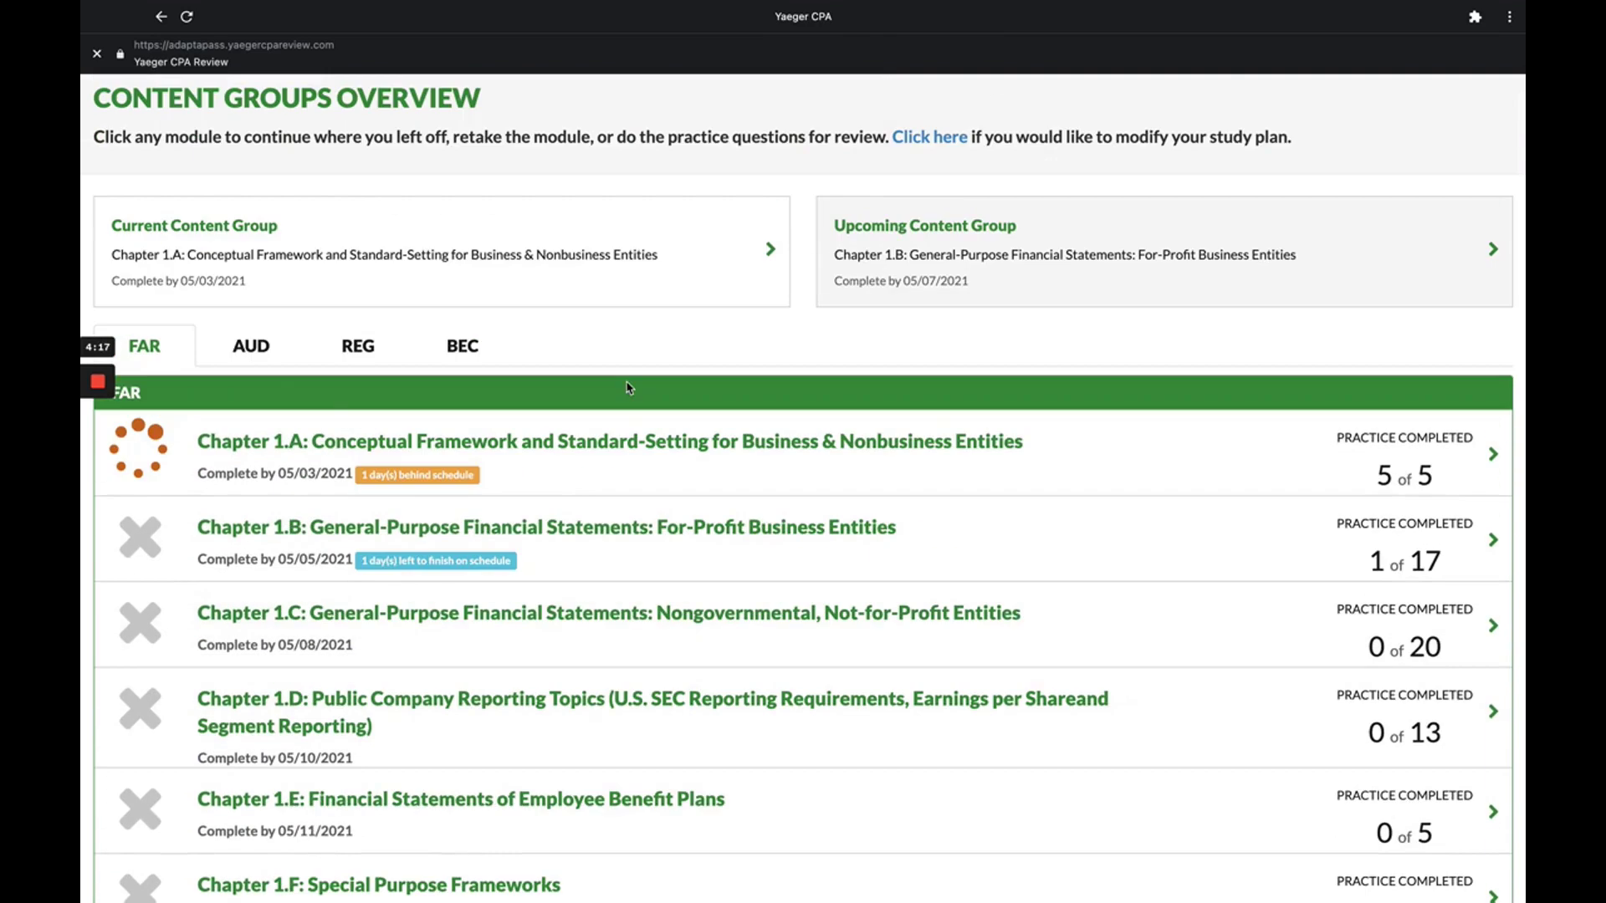
scroll(555, 469, down, 2)
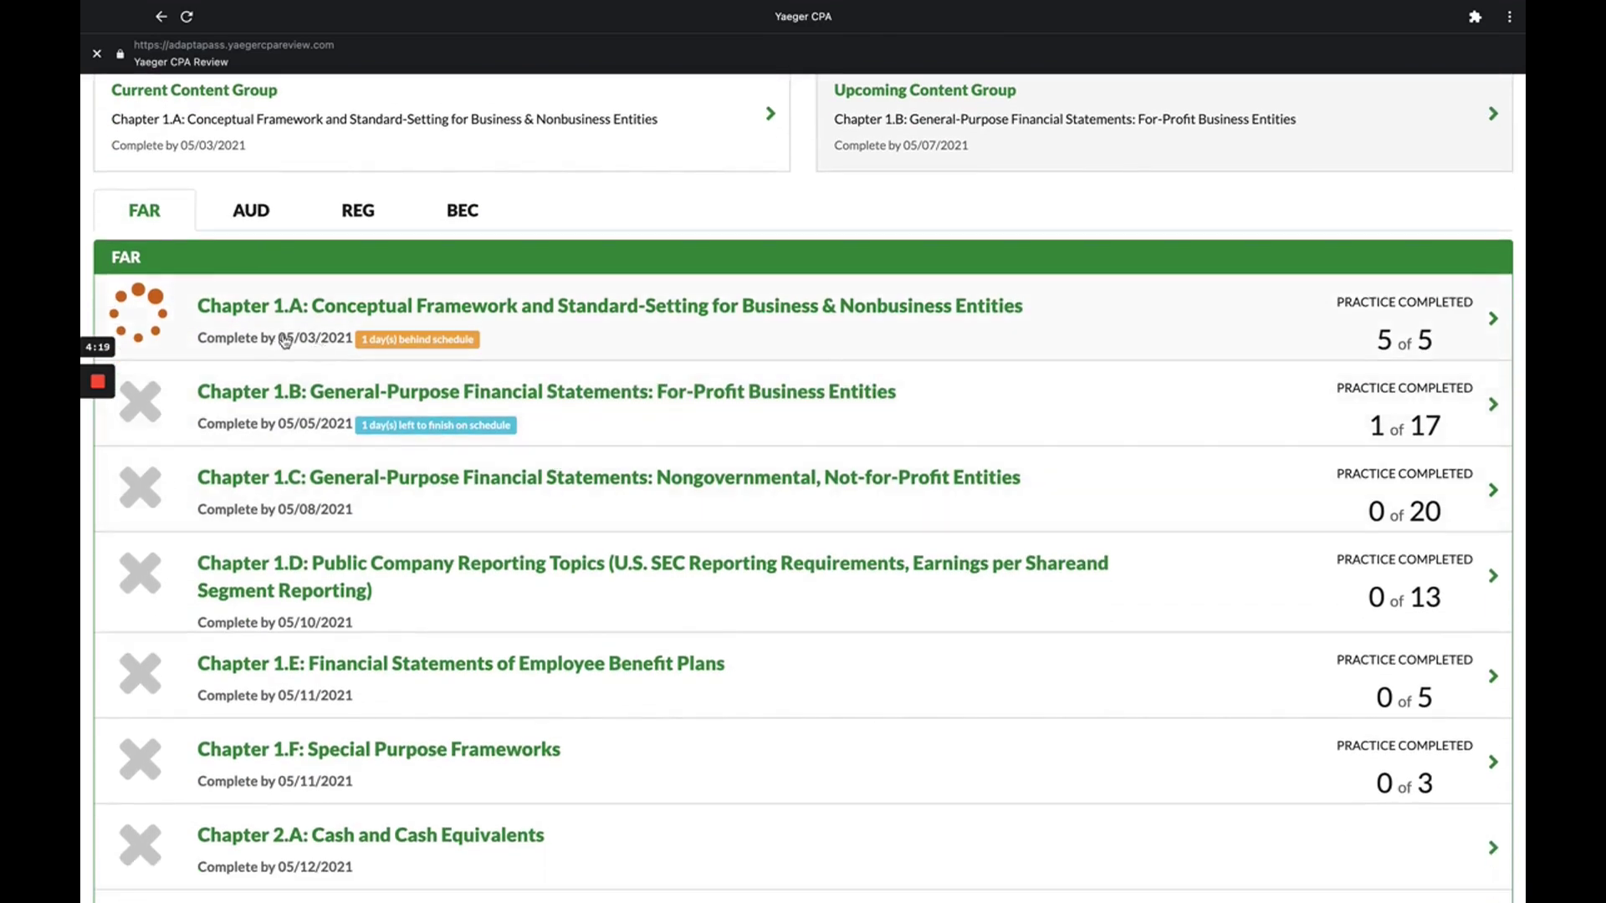
scroll(276, 330, down, 1)
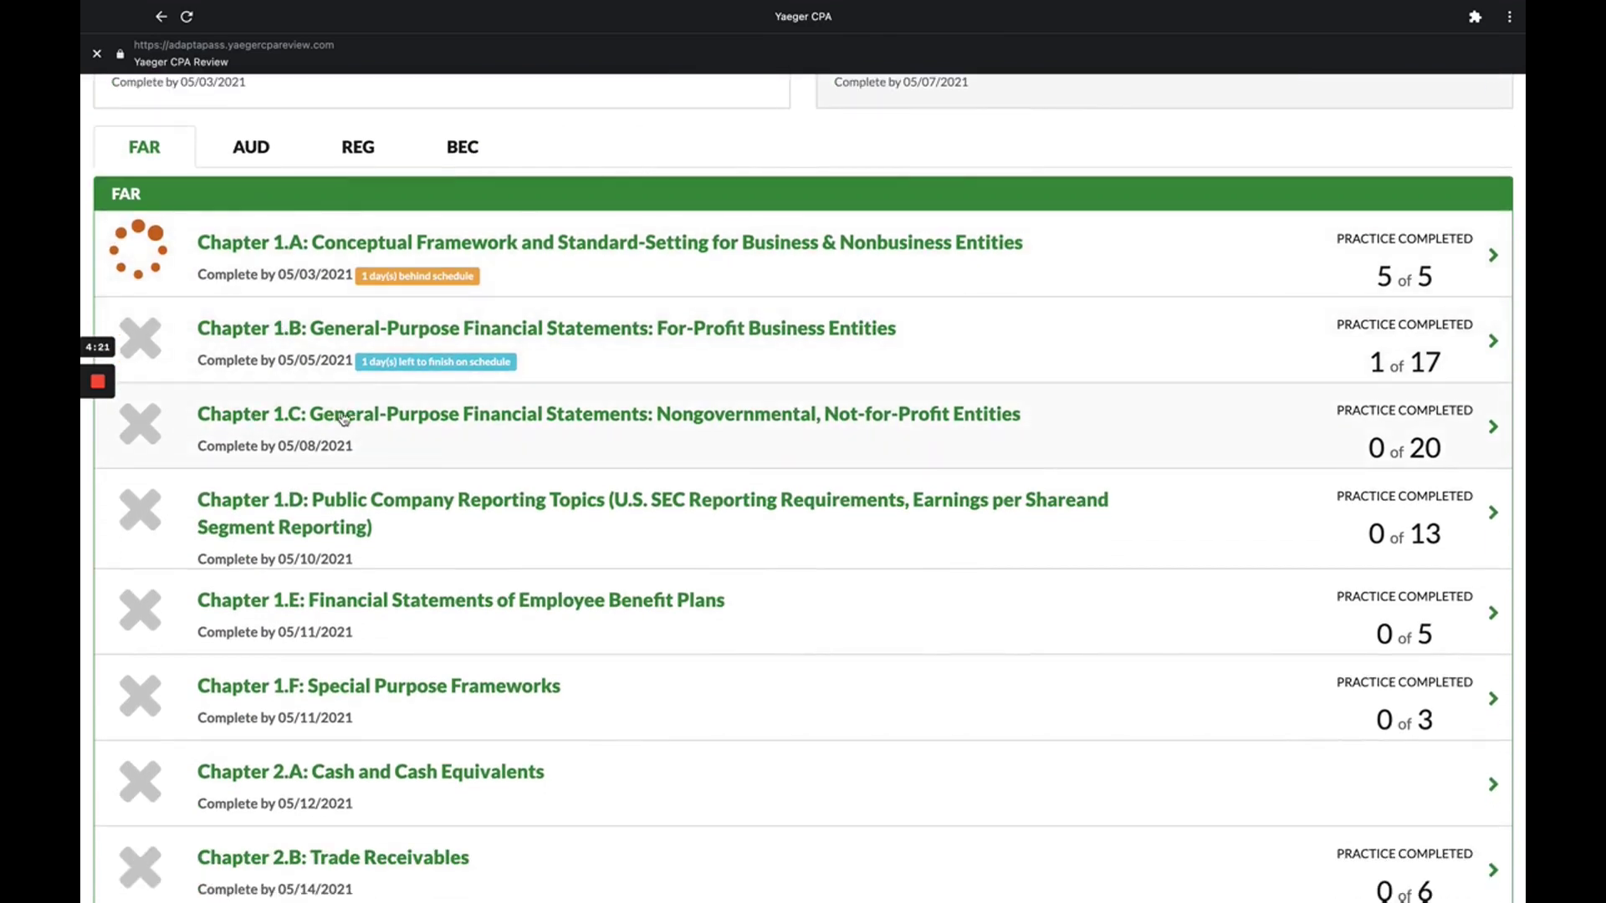
scroll(343, 419, down, 15)
scroll(304, 451, down, 20)
scroll(542, 528, up, 20)
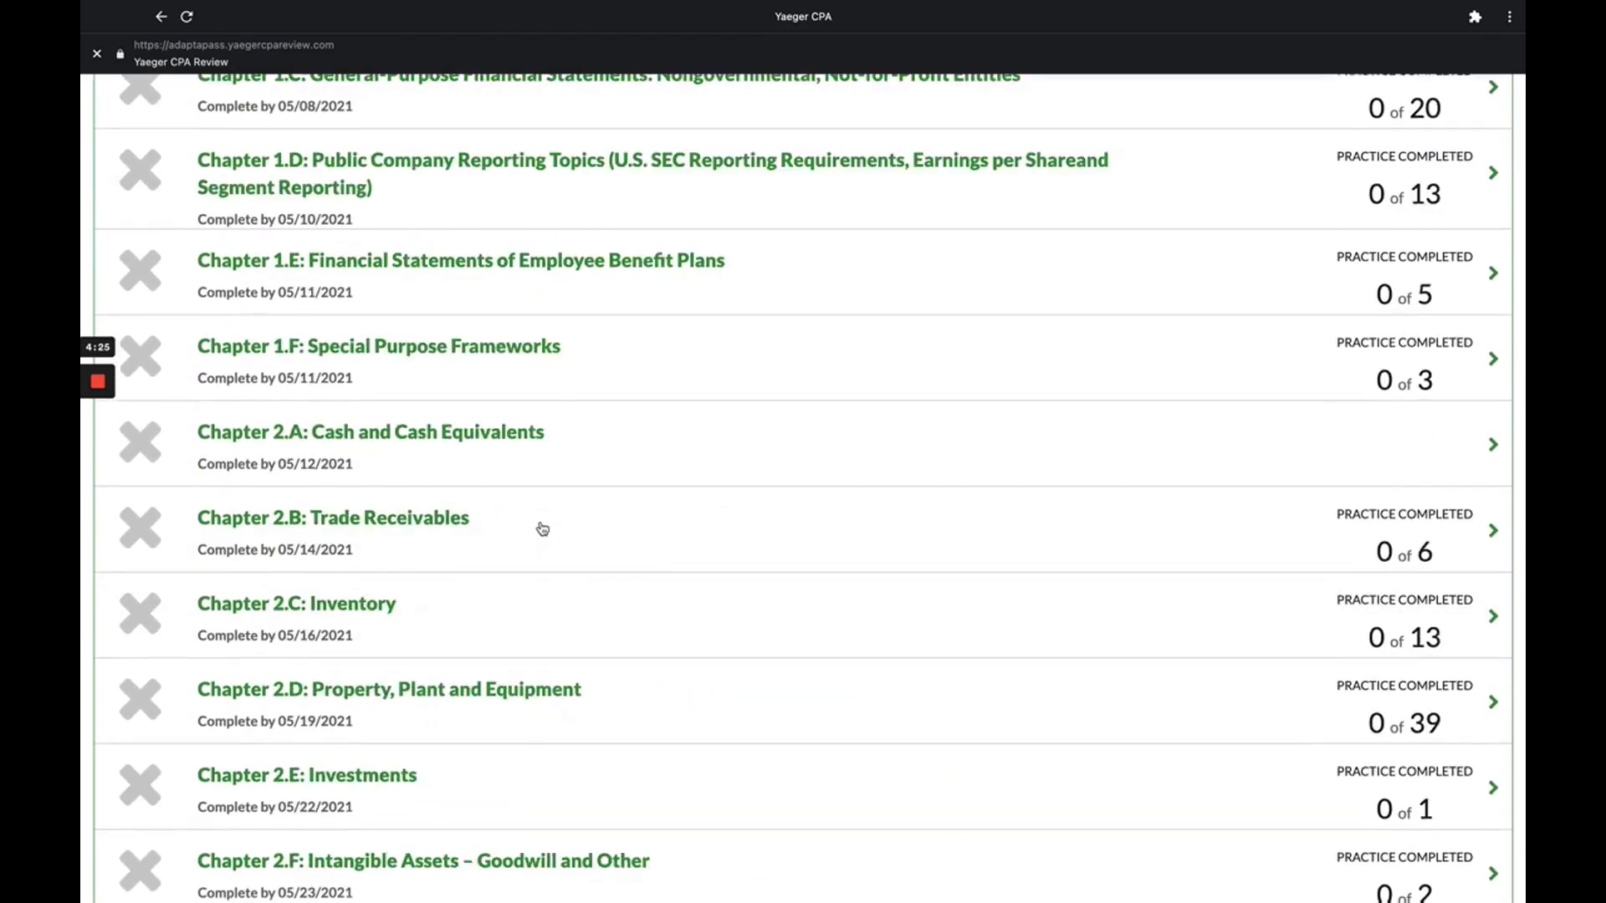
scroll(542, 528, up, 10)
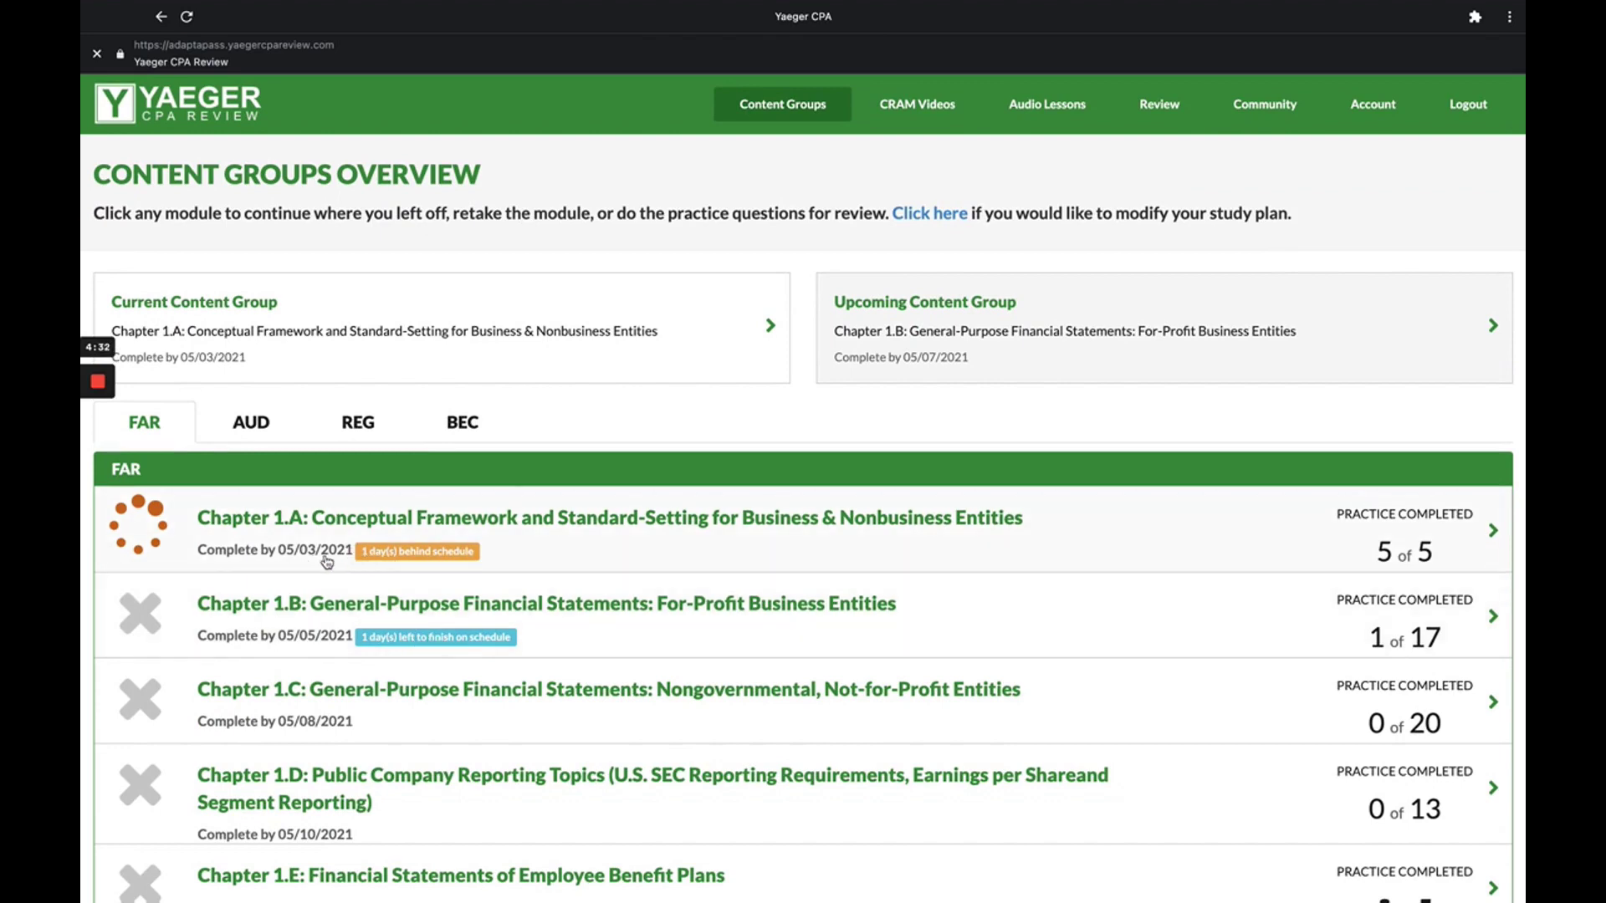
- Examine the complete-by dates and practice completion counts of the FAR chapters from Chapter 1.A through Chapter 5.A
scroll(322, 562, down, 1)
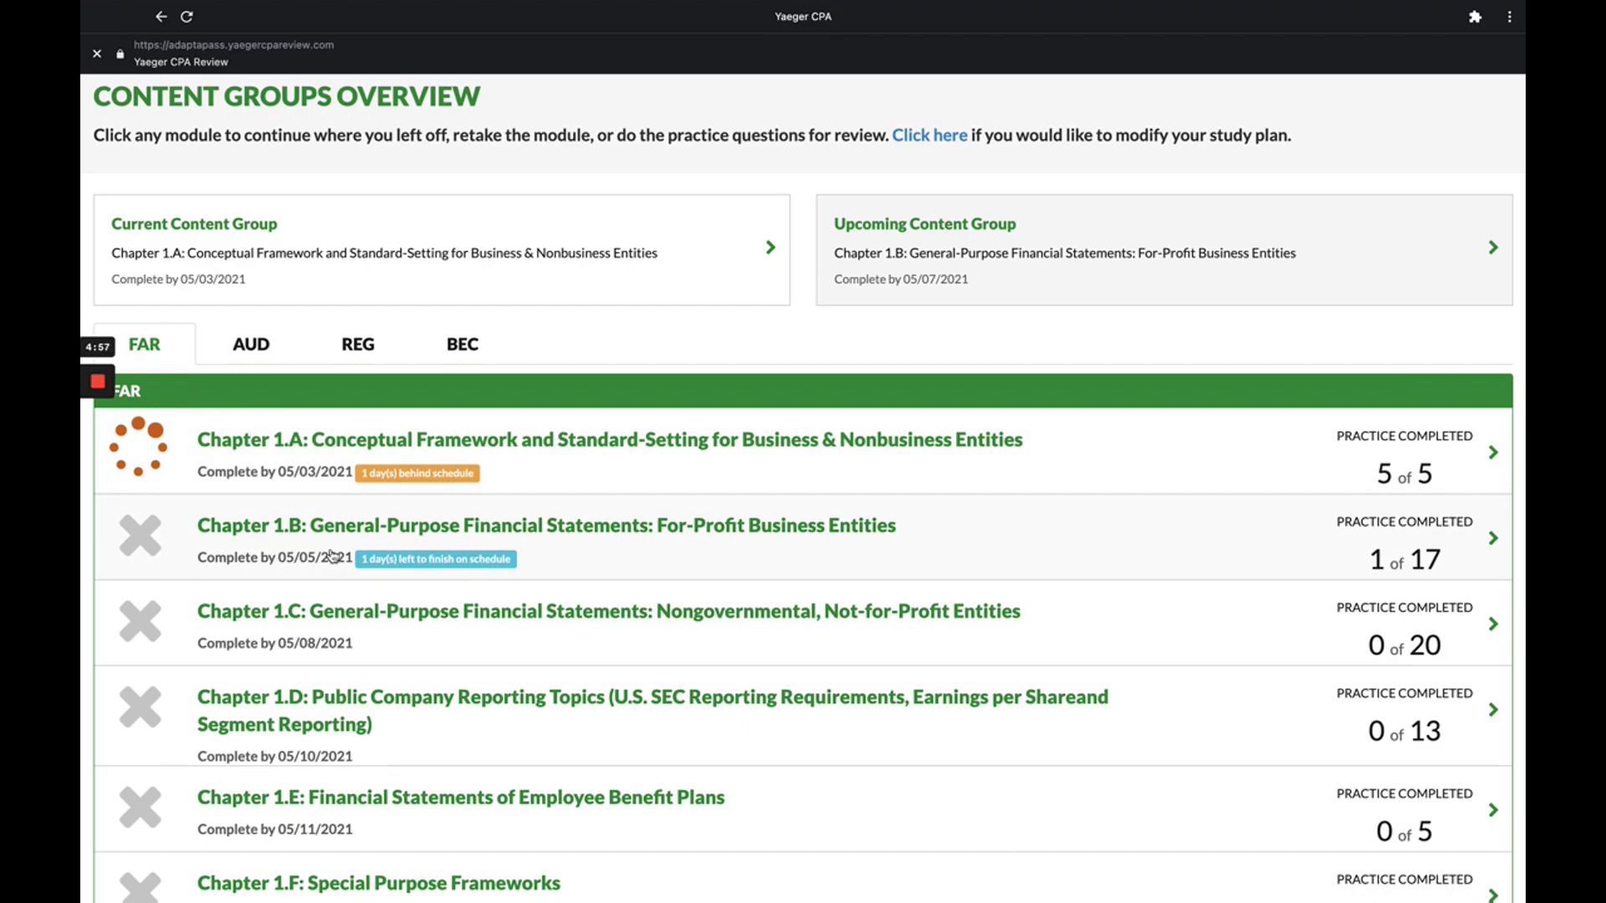
scroll(335, 570, down, 1)
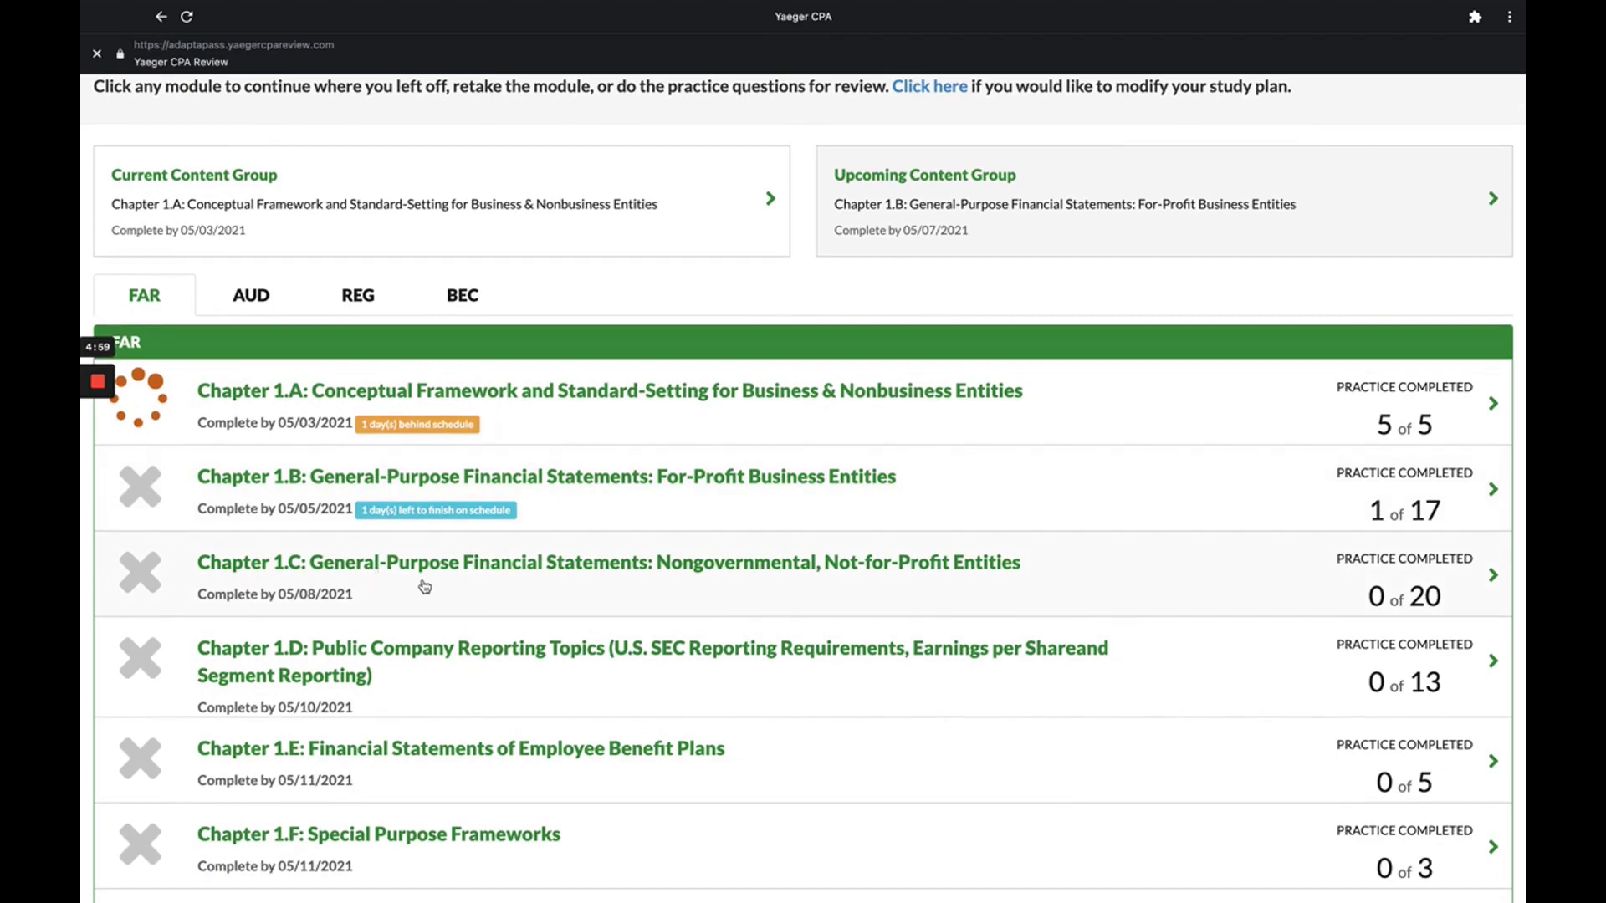
scroll(423, 636, down, 15)
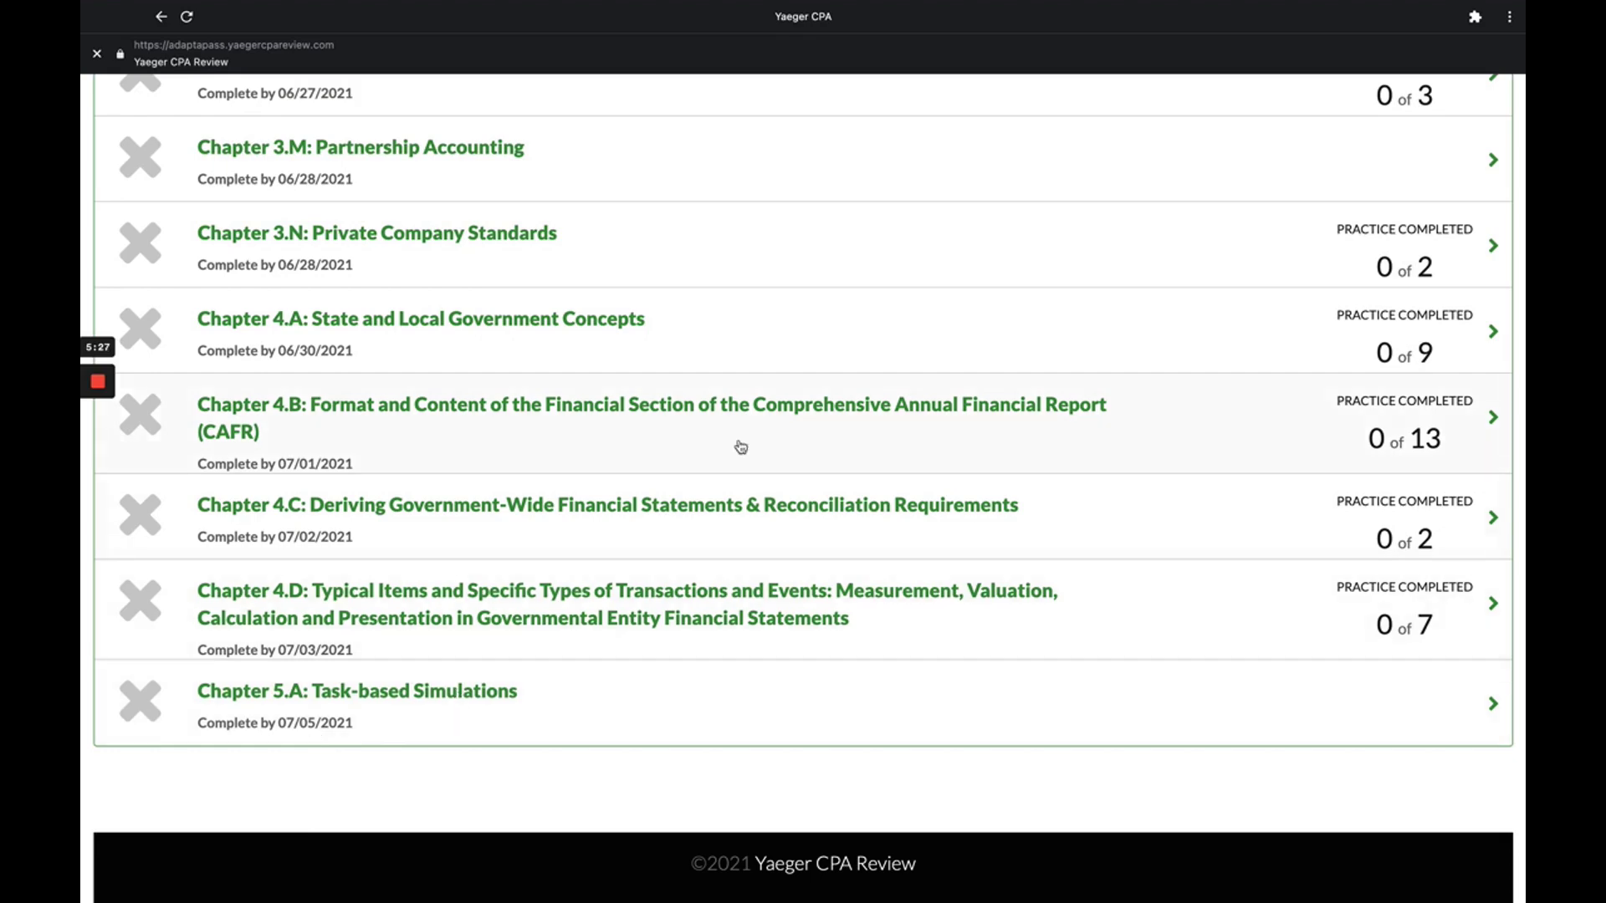
scroll(653, 444, up, 5)
scroll(394, 623, up, 3)
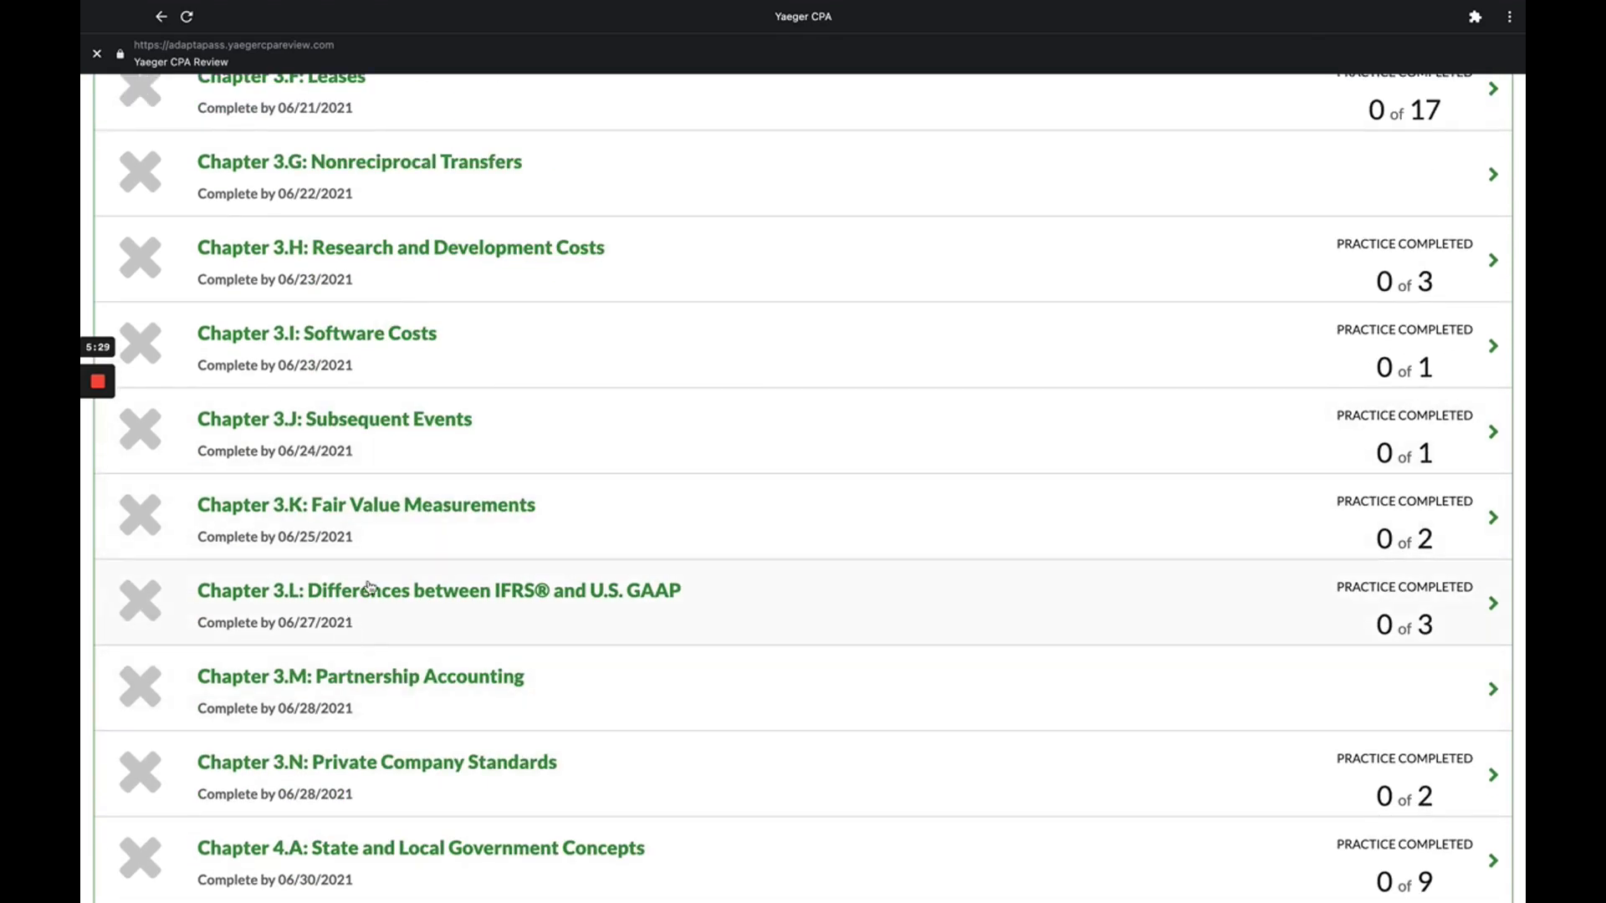
scroll(365, 491, up, 1)
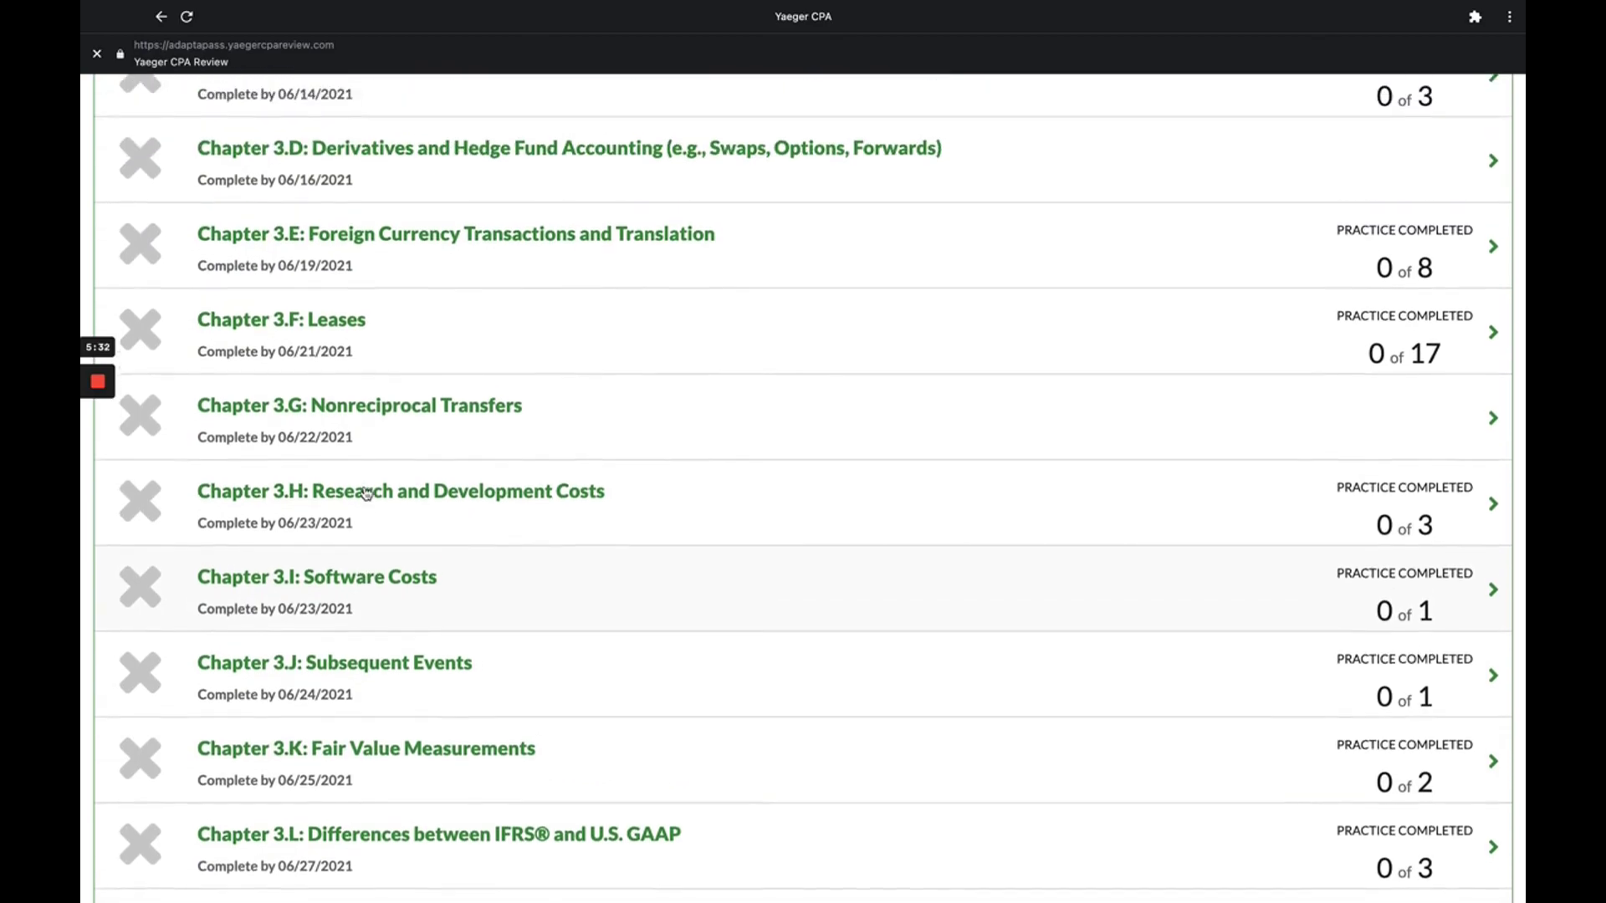
scroll(368, 492, up, 20)
scroll(491, 401, down, 5)
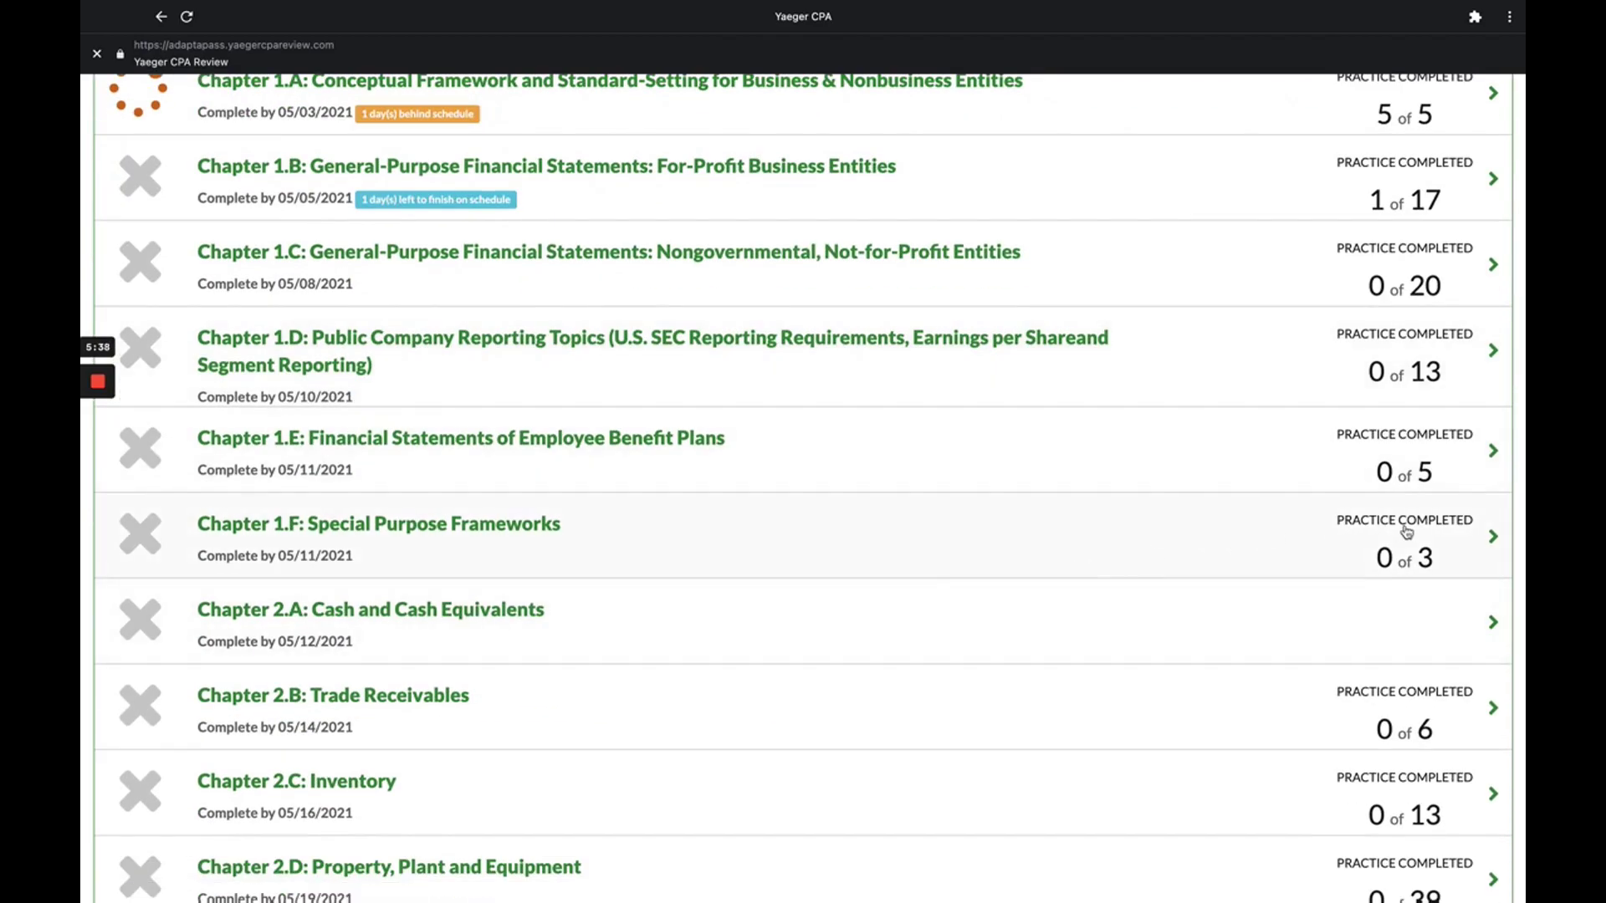
scroll(1386, 500, down, 6)
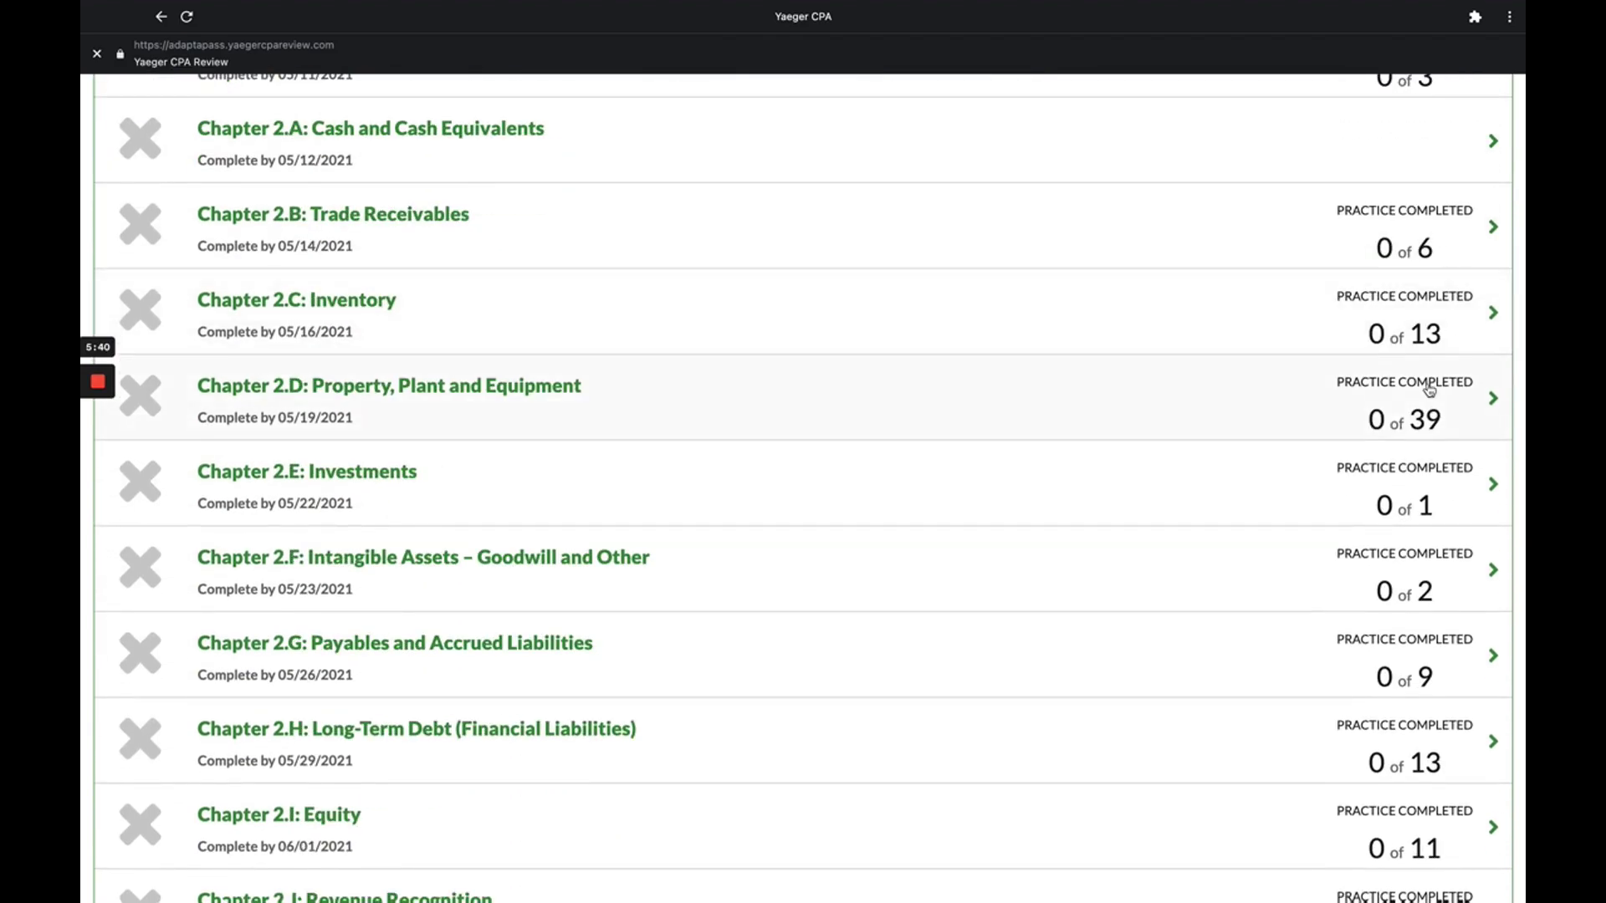
scroll(1401, 406, down, 20)
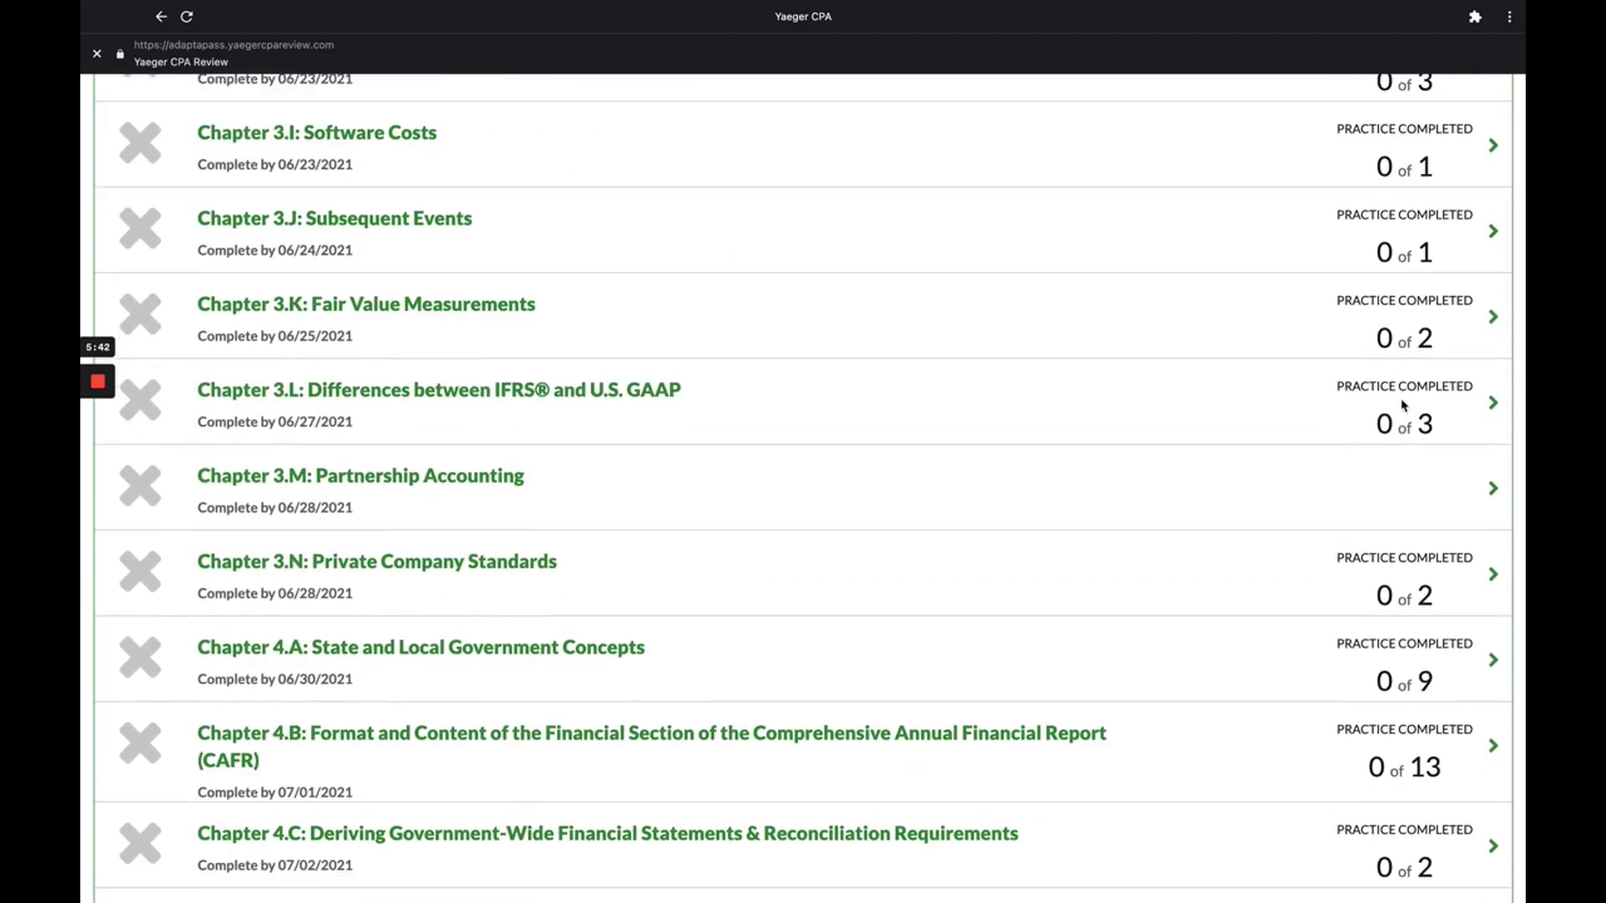
scroll(1056, 550, up, 20)
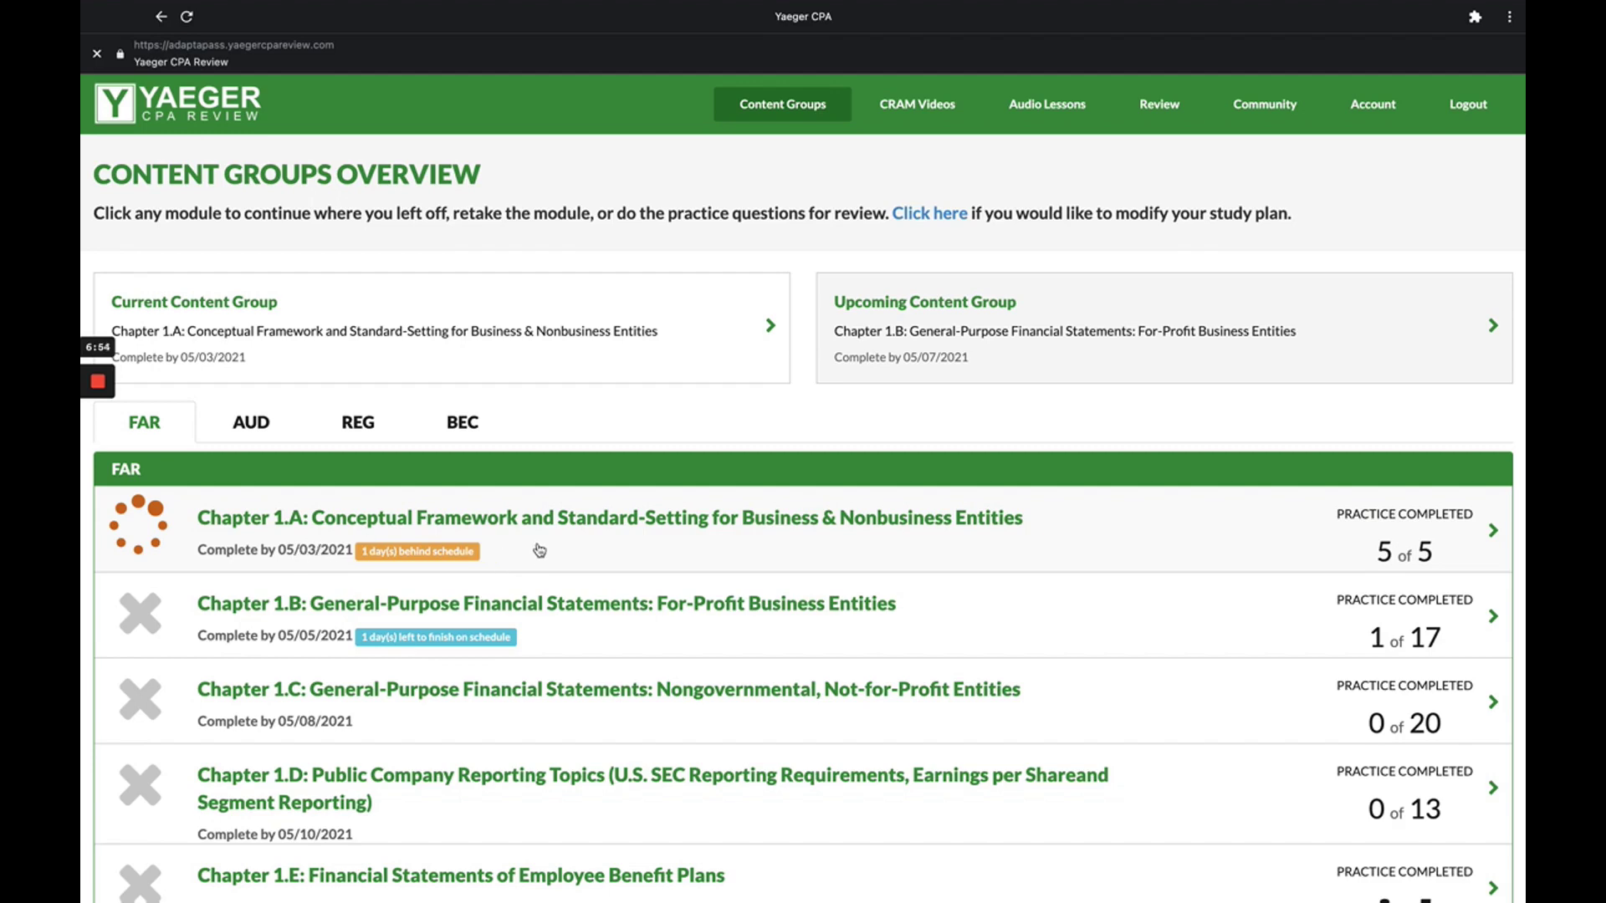
scroll(539, 550, down, 1)
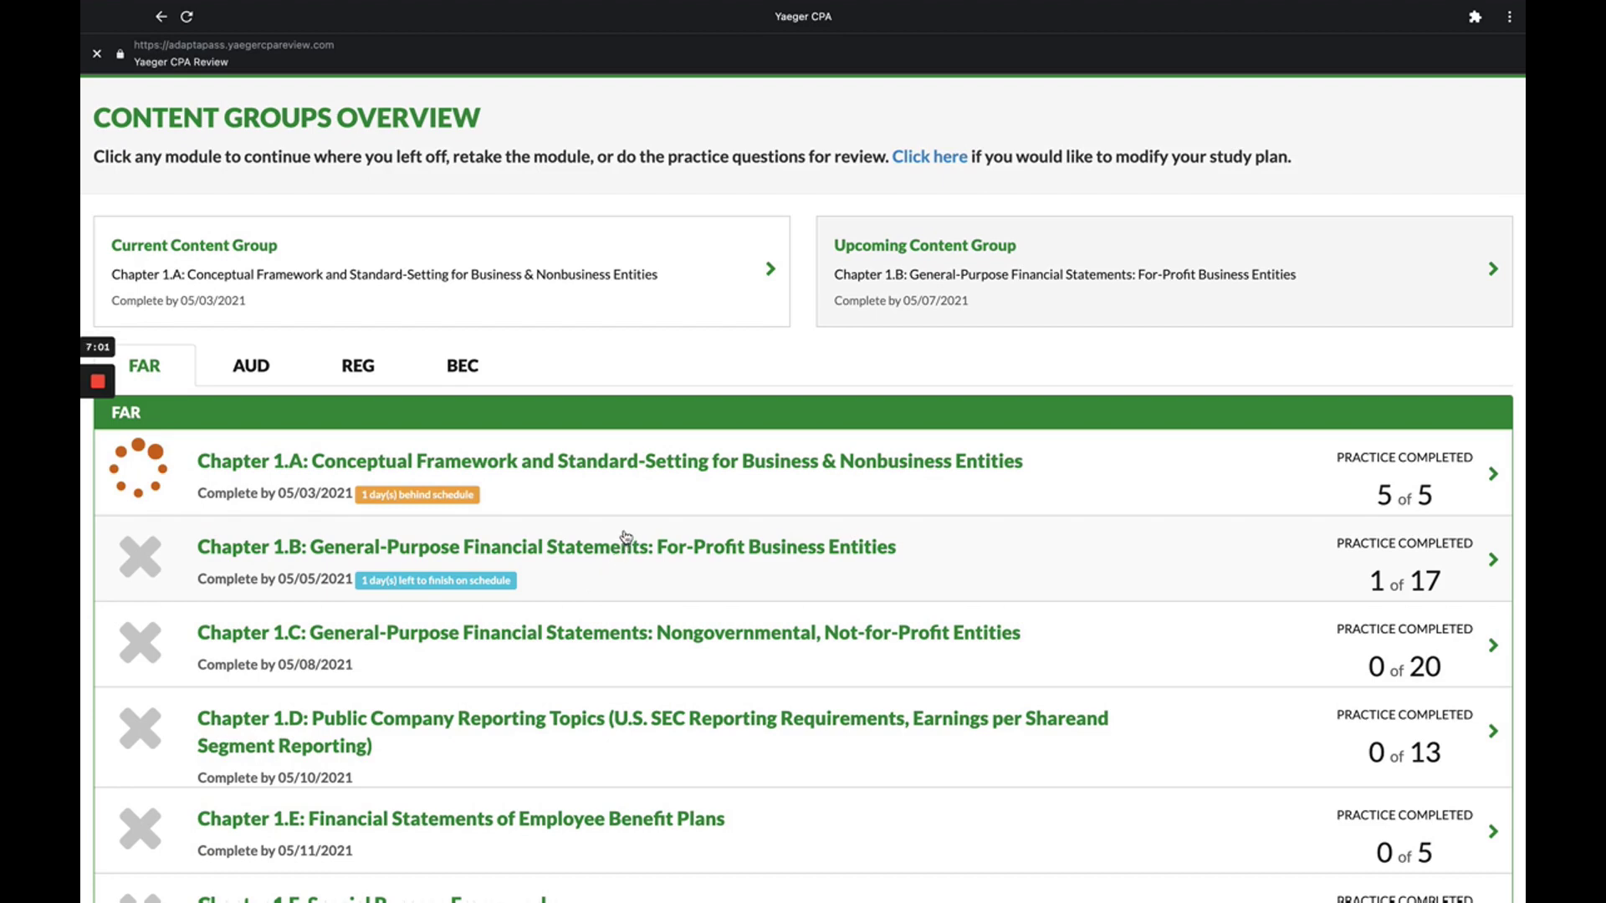
scroll(651, 528, up, 1)
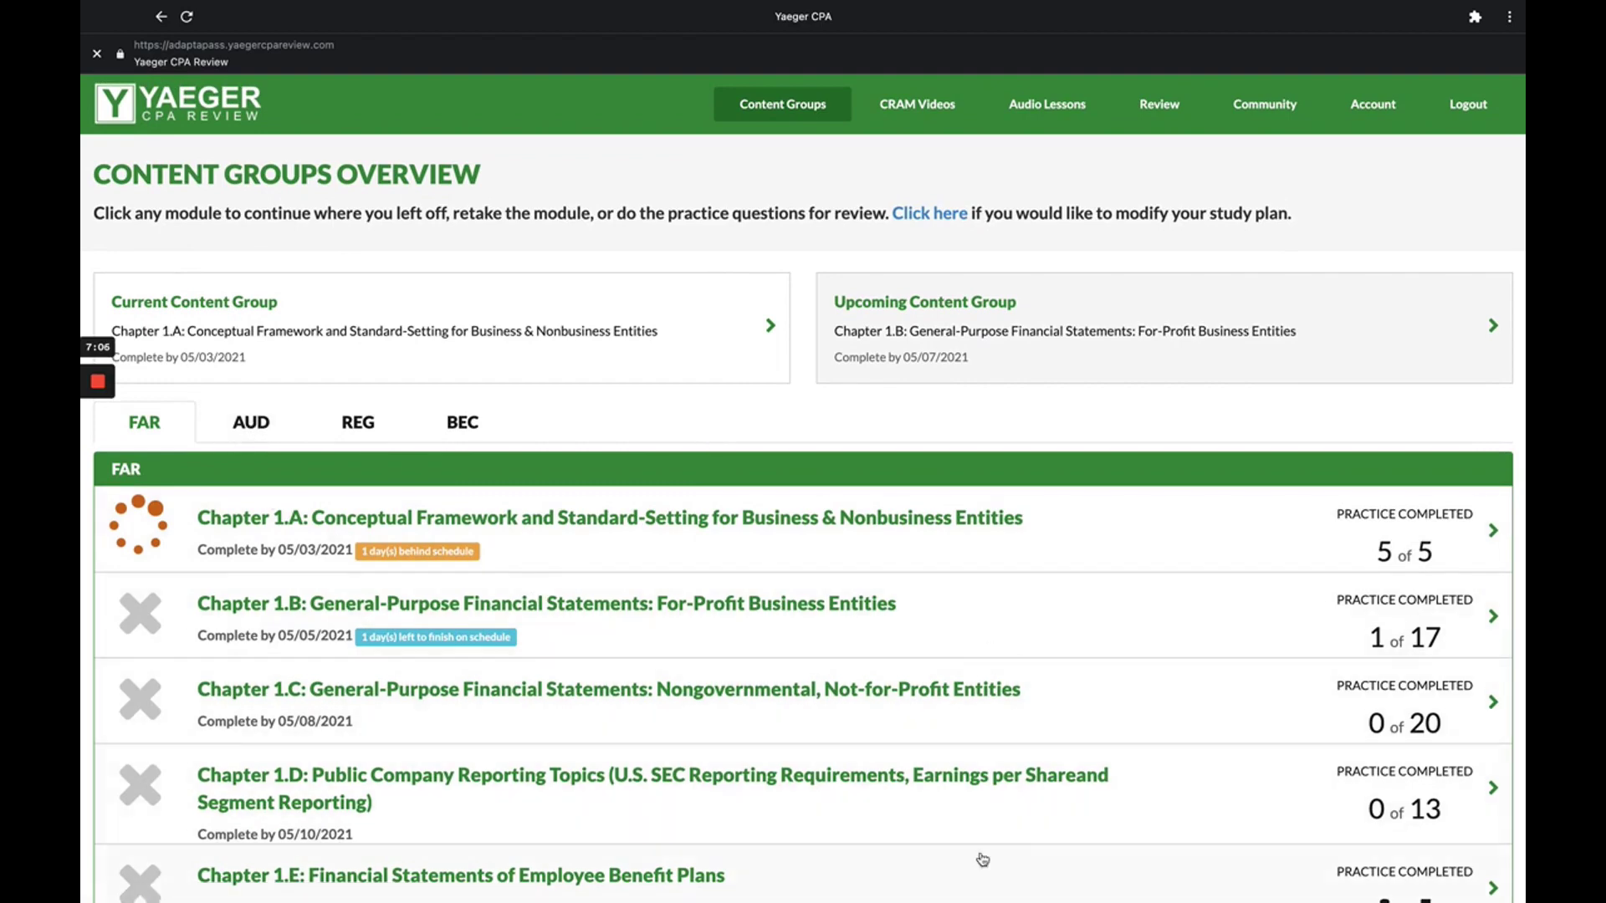
- View the AUD, REG and BEC chapter lists, look through the AUD chapters, and return to the FAR list
click(242, 418)
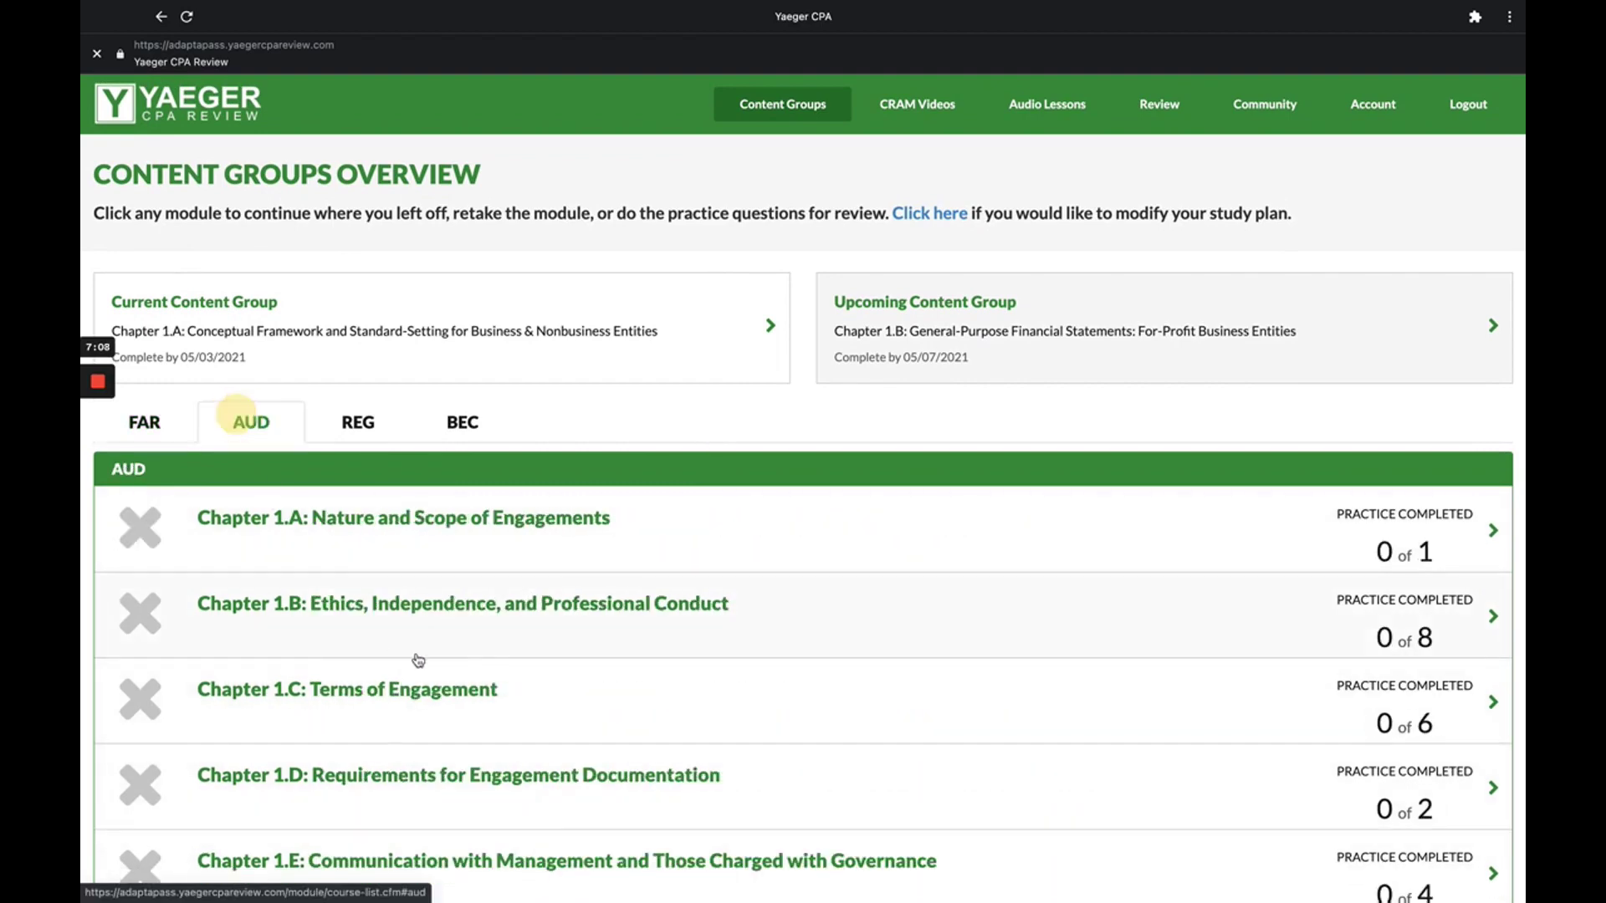
click(344, 424)
click(457, 426)
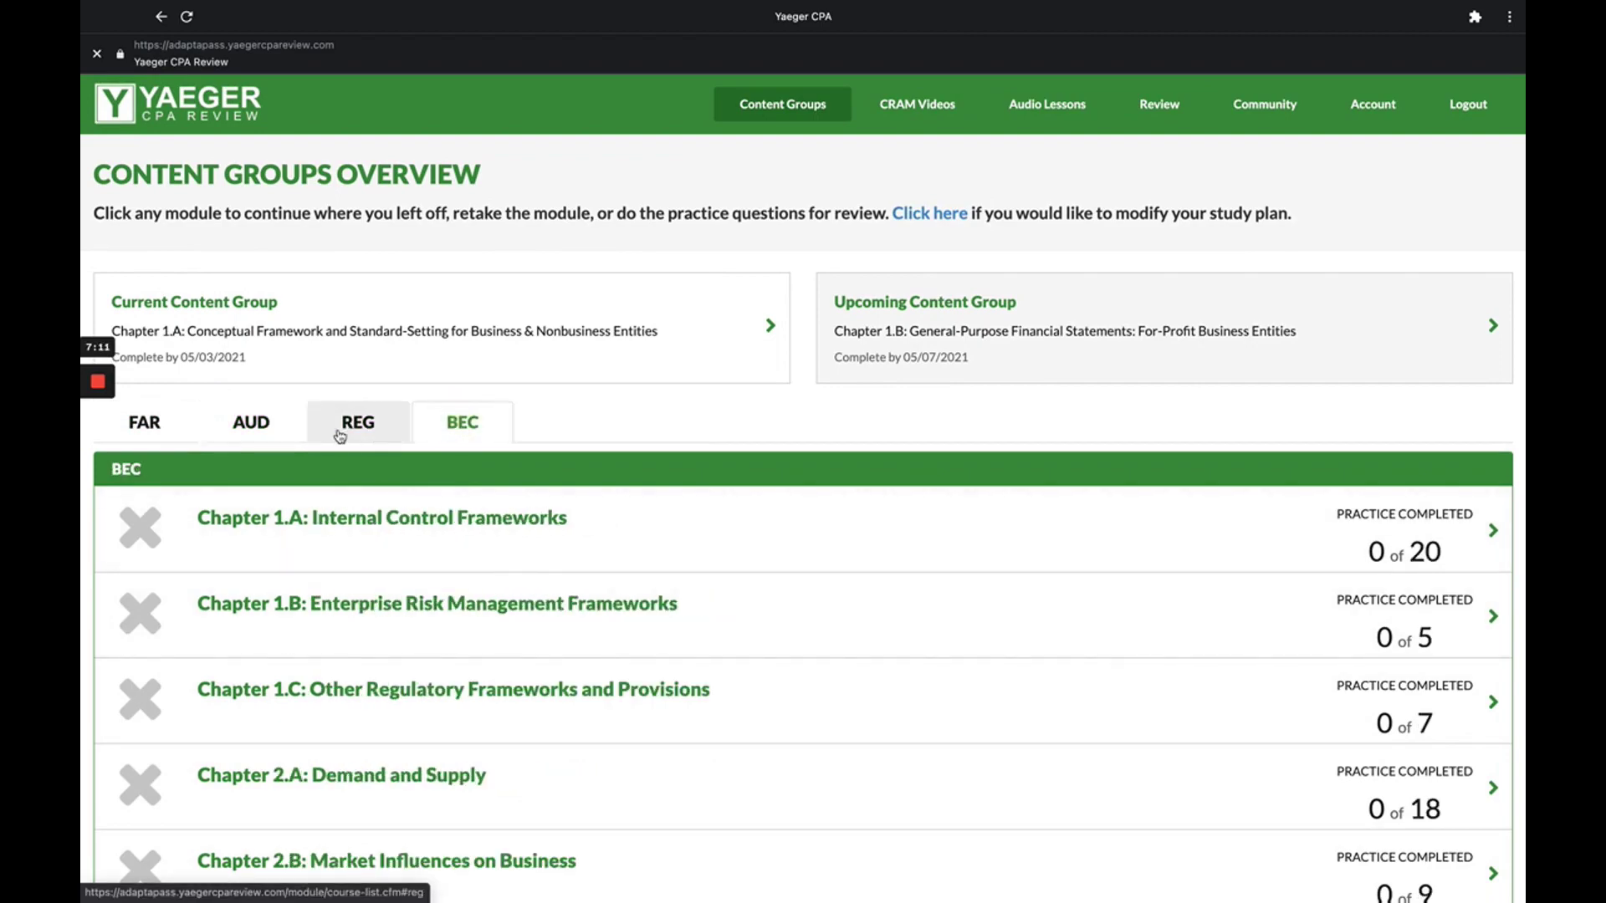
click(260, 424)
scroll(638, 527, down, 20)
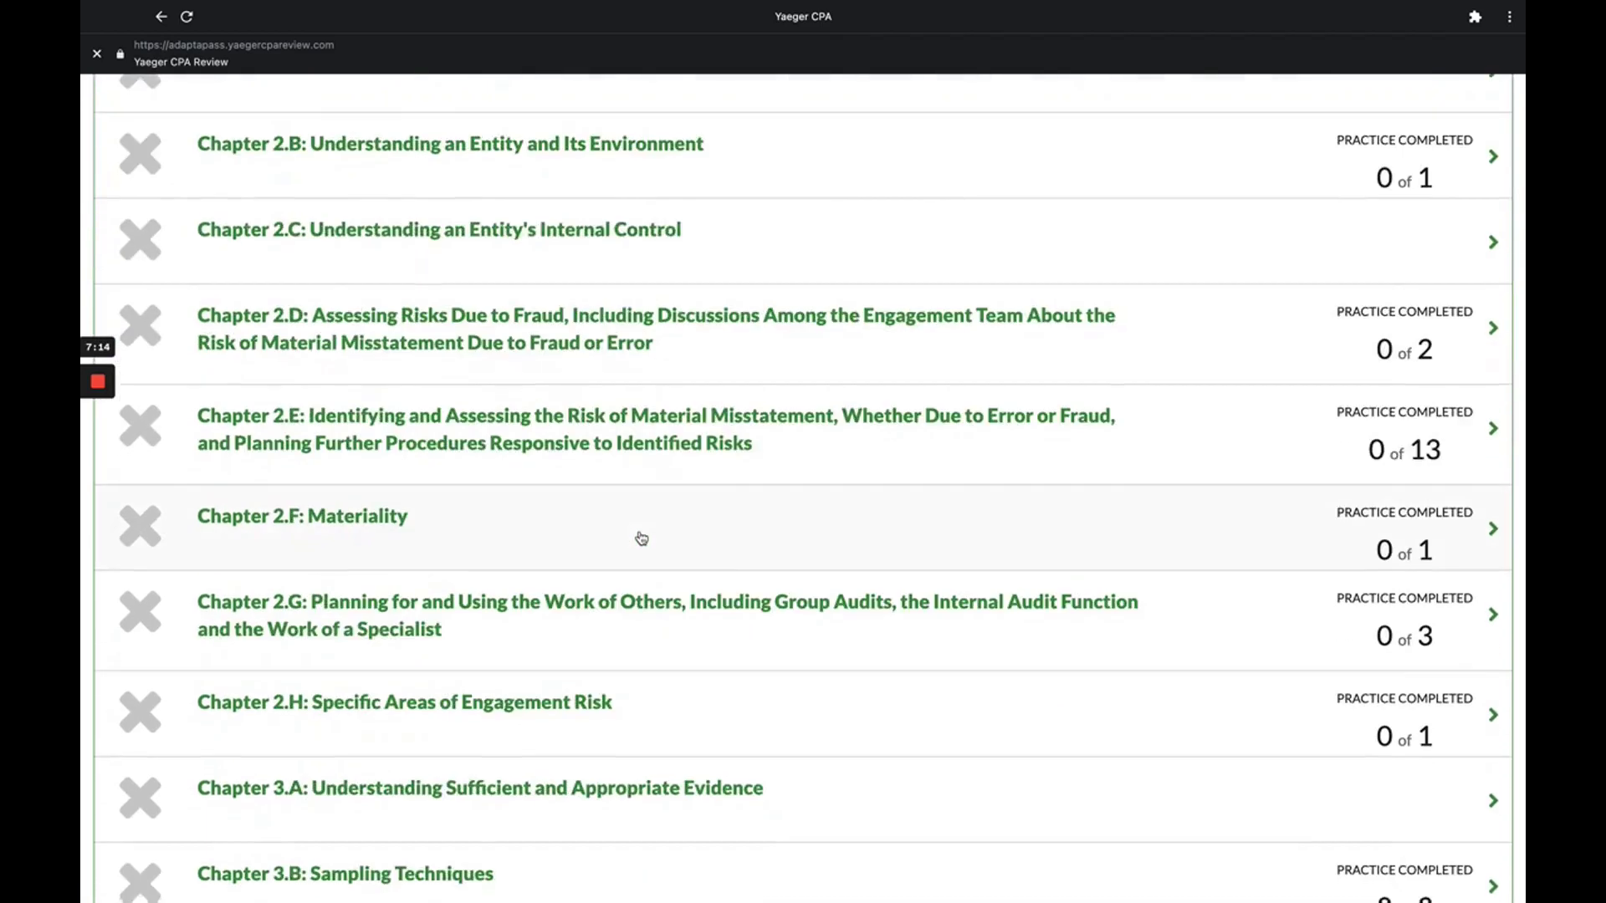
scroll(605, 572, up, 20)
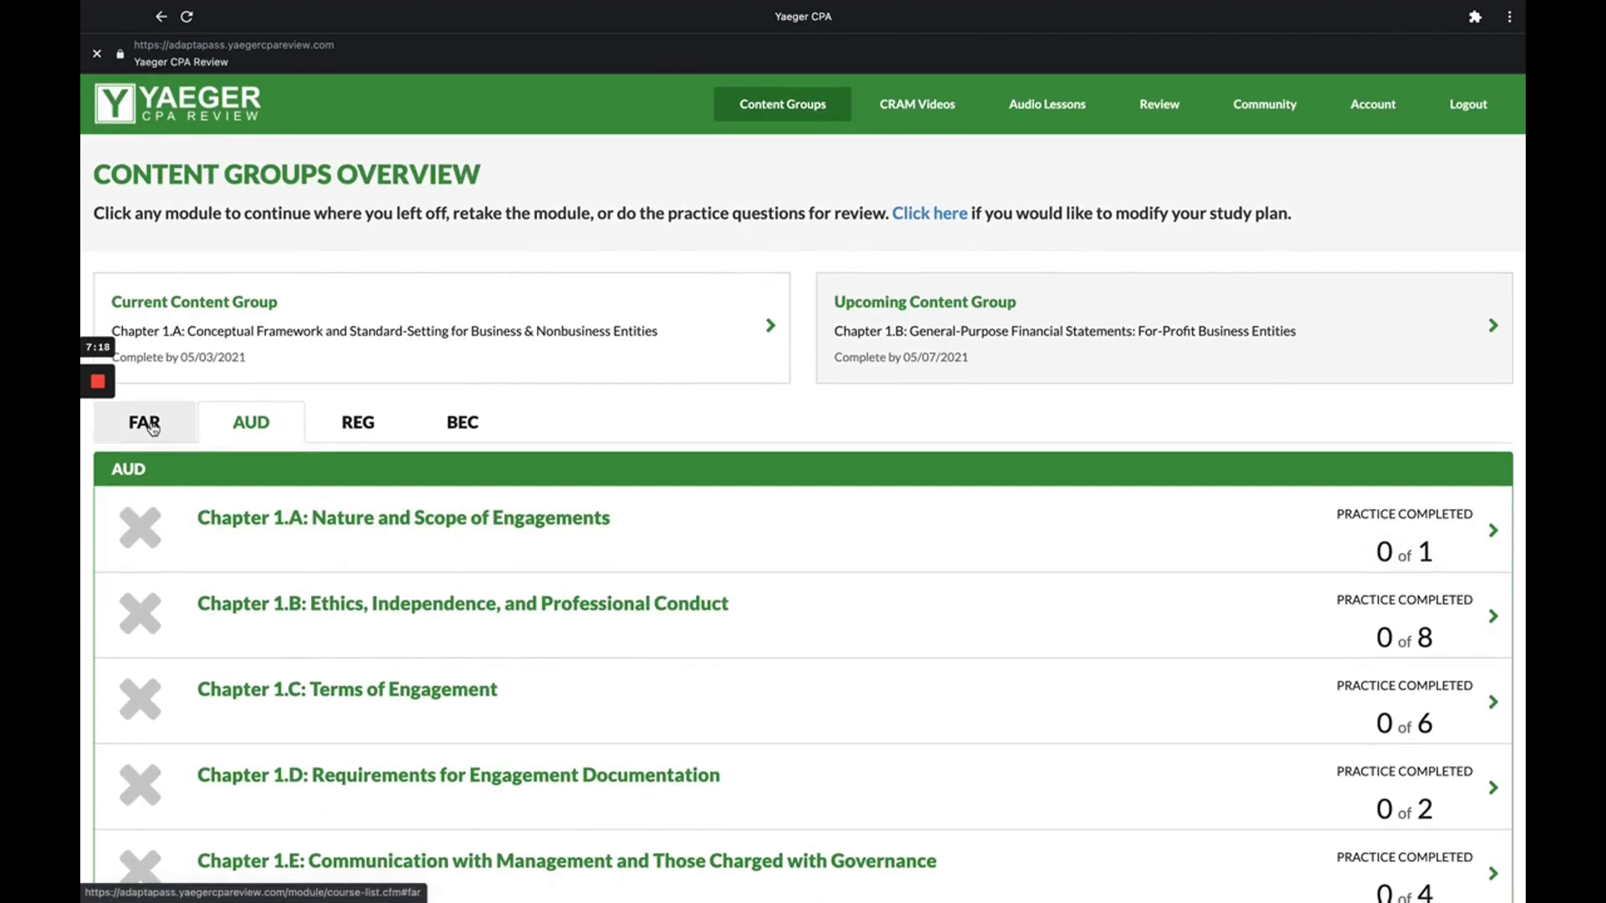
click(151, 428)
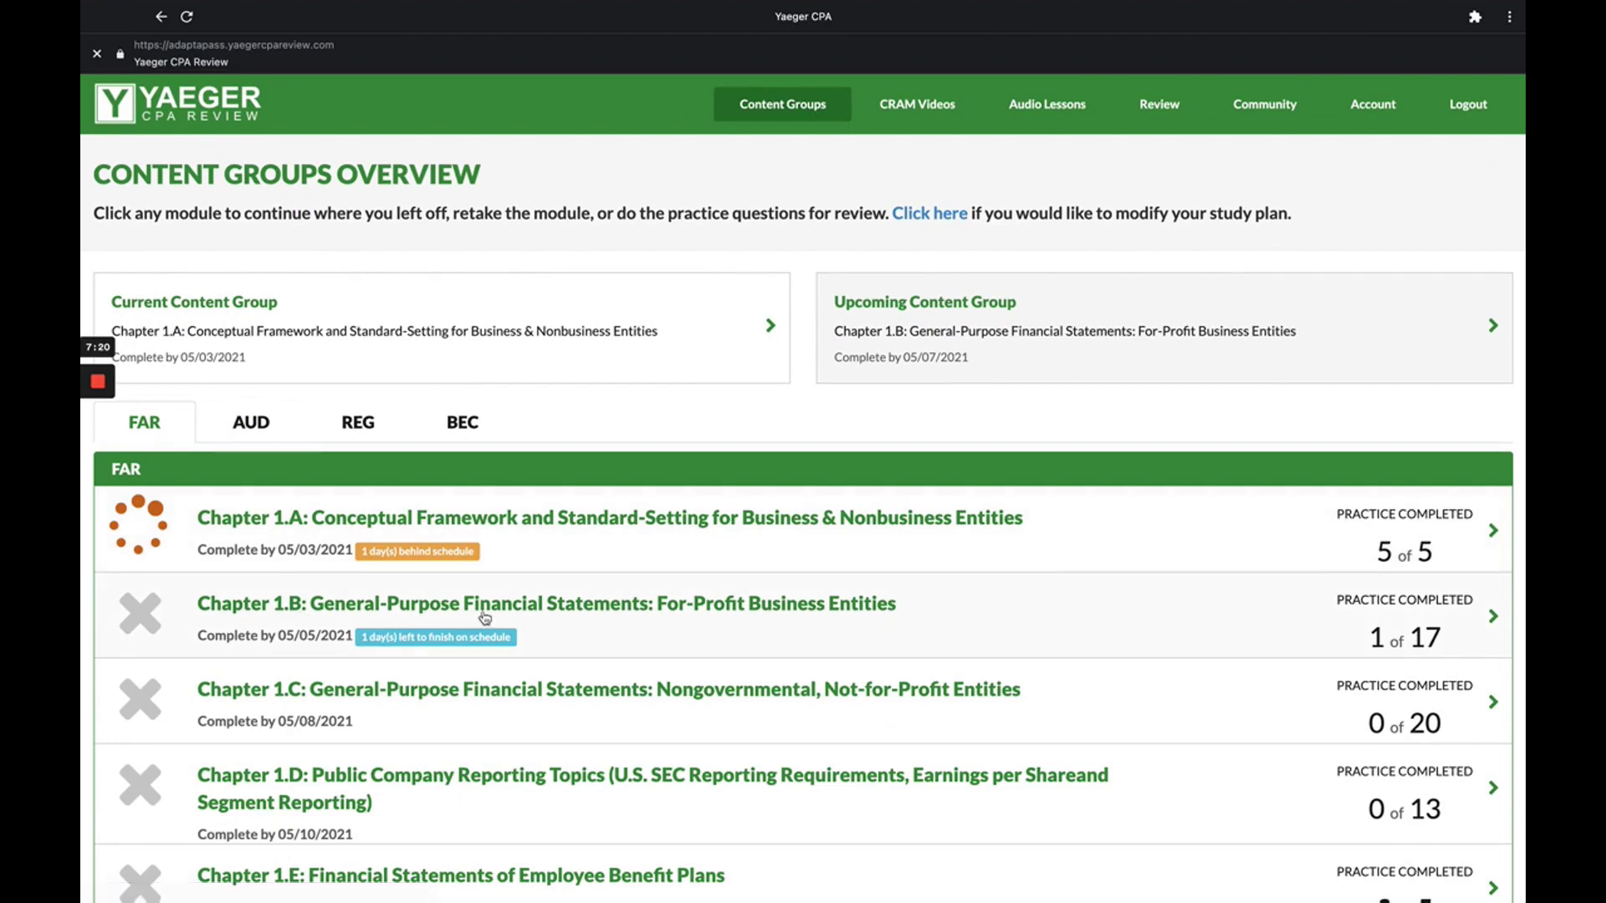